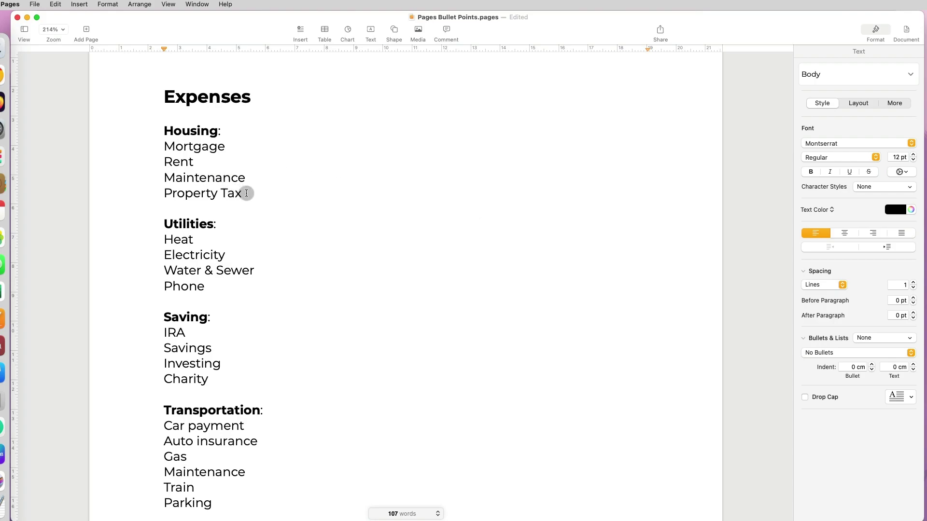
# - Give the four Housing items text bullets with a 0 cm text indent, and mark the edge with a guide
pyautogui.moveTo(242, 193); pyautogui.dragTo(155, 149)
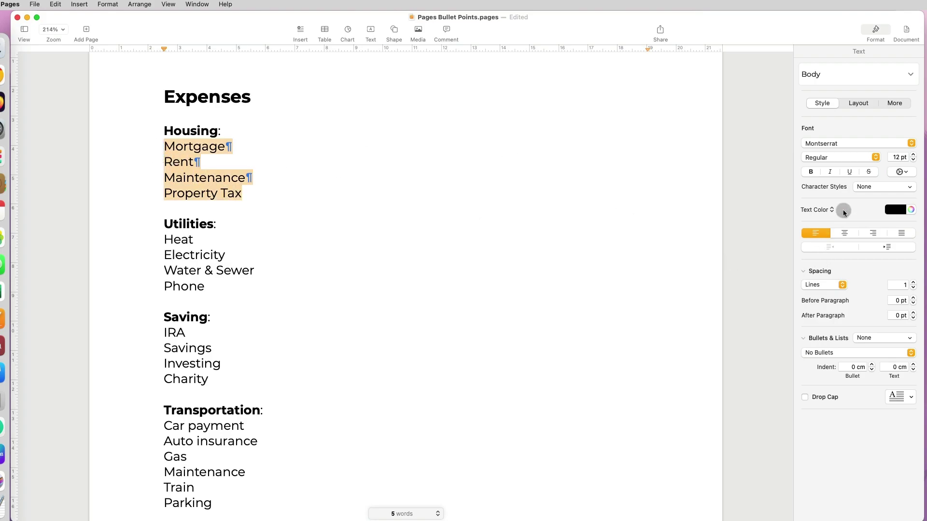
pyautogui.click(873, 32)
pyautogui.click(875, 29)
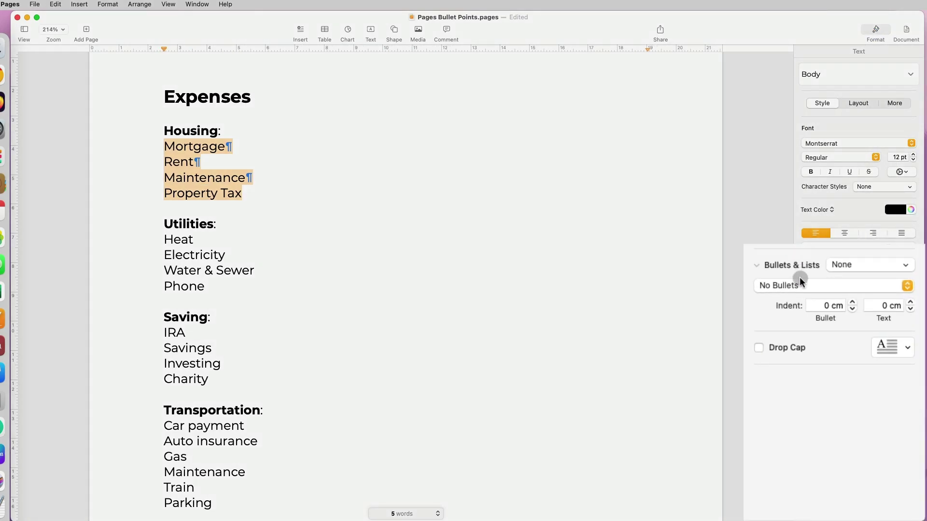
pyautogui.click(802, 354)
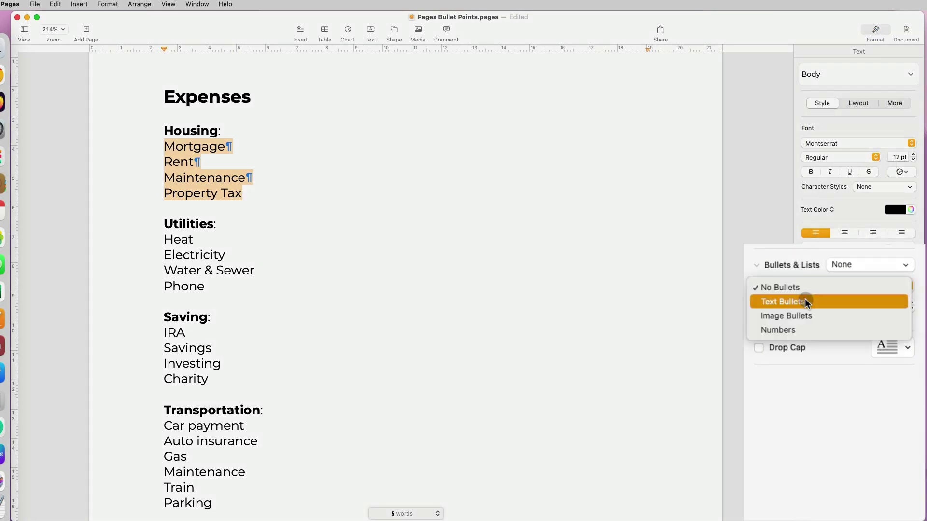
pyautogui.click(805, 302)
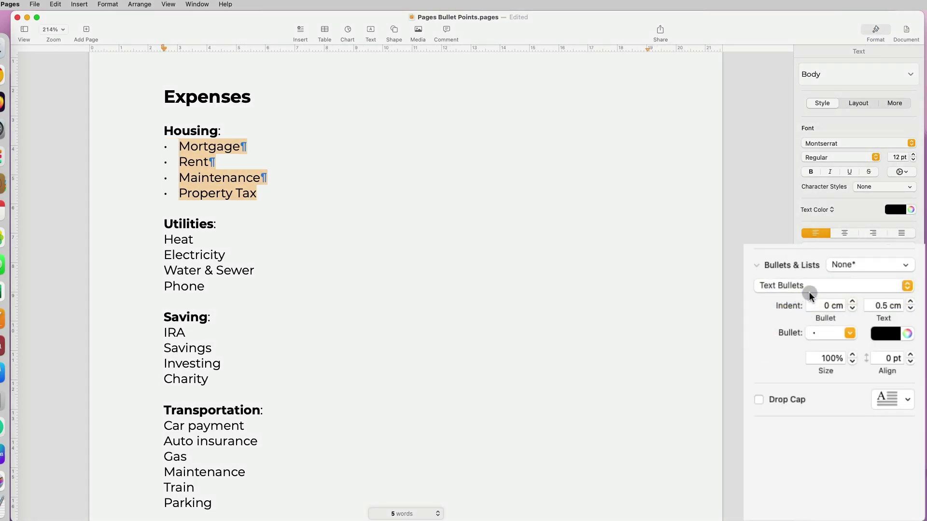
pyautogui.click(910, 309)
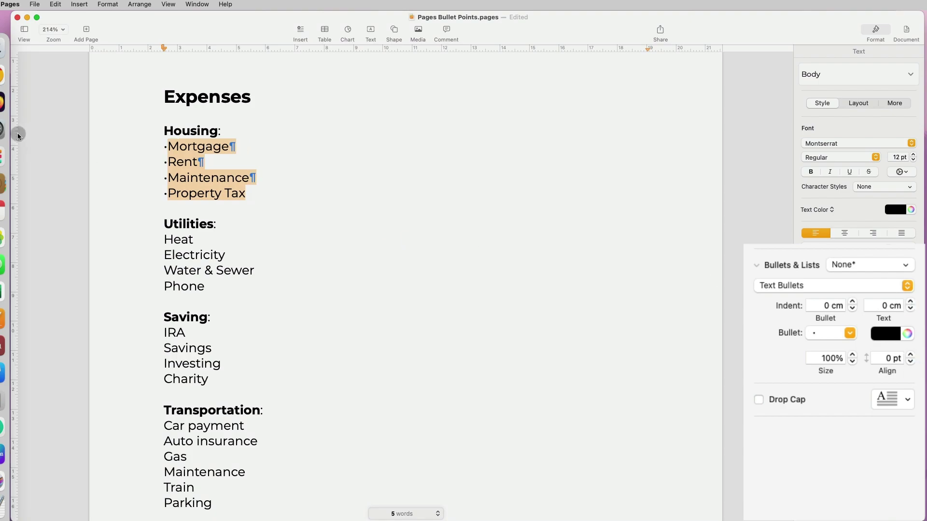
pyautogui.moveTo(18, 135); pyautogui.dragTo(162, 140)
pyautogui.click(199, 162)
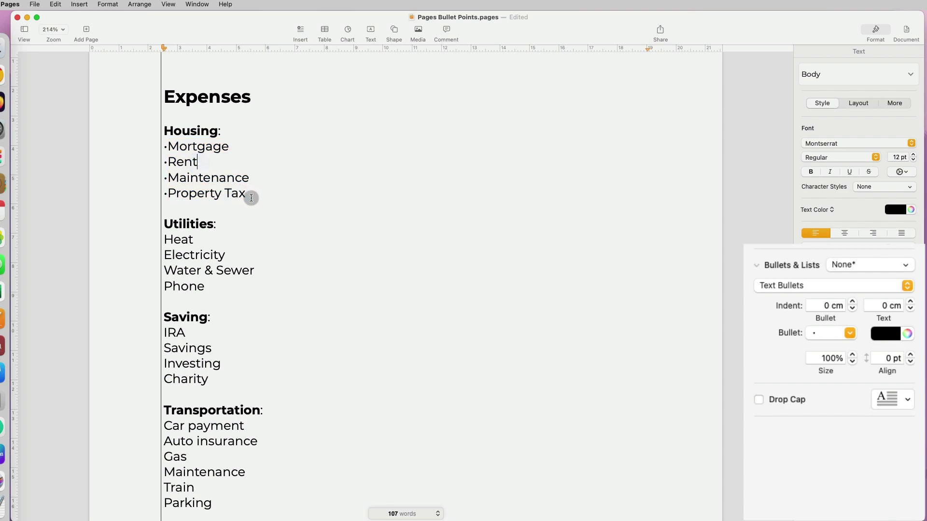
pyautogui.moveTo(246, 195); pyautogui.dragTo(166, 147)
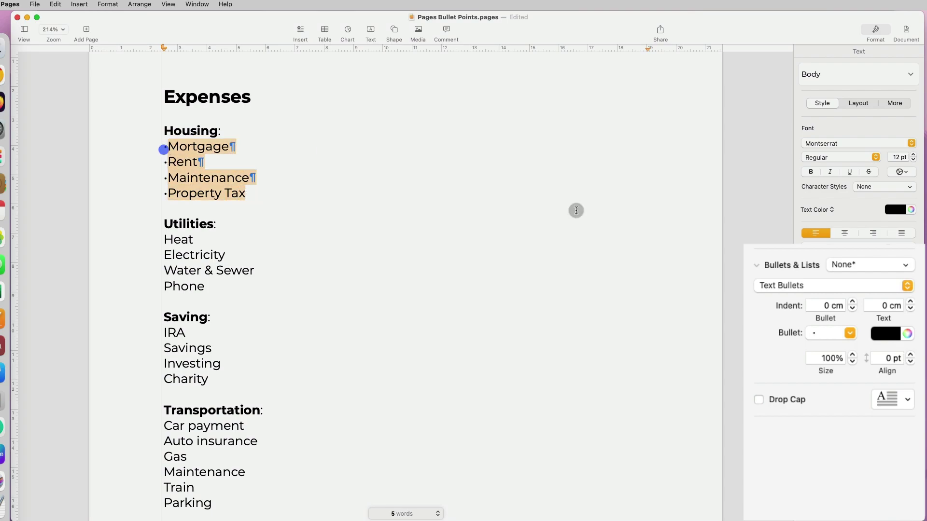
# - Change the Housing bullets to blue ❖ symbols
pyautogui.click(849, 334)
pyautogui.click(832, 405)
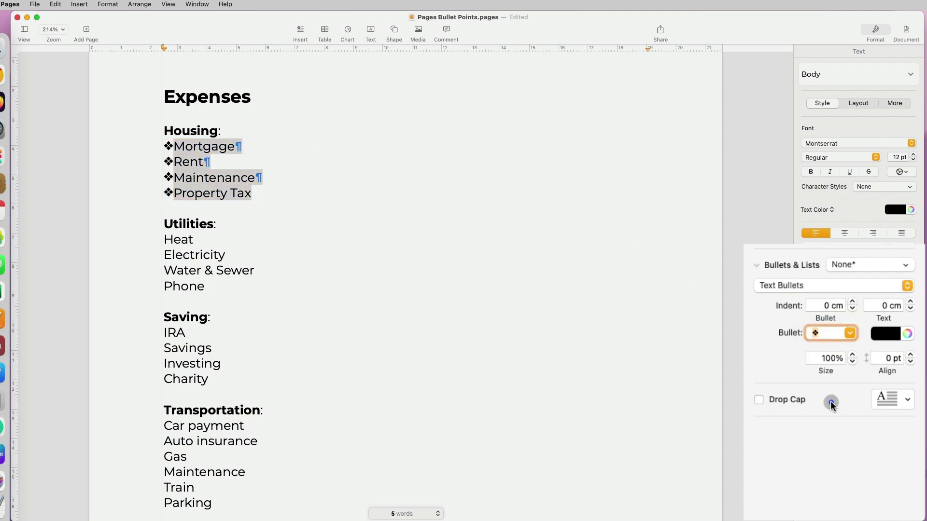
pyautogui.click(907, 334)
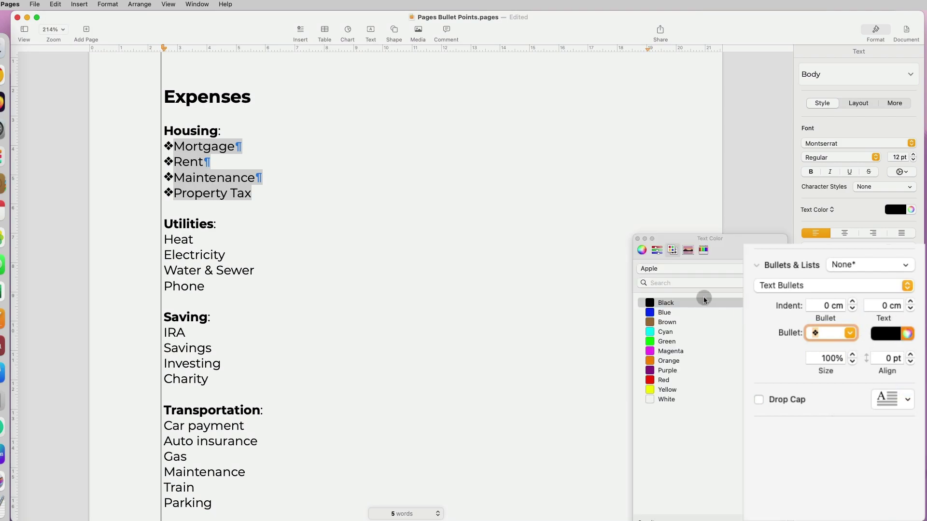
pyautogui.click(650, 313)
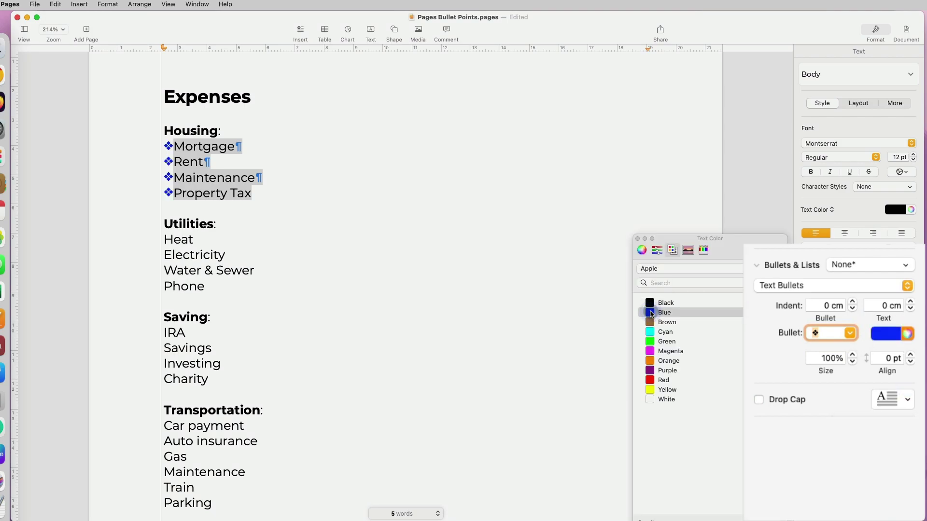
pyautogui.click(637, 239)
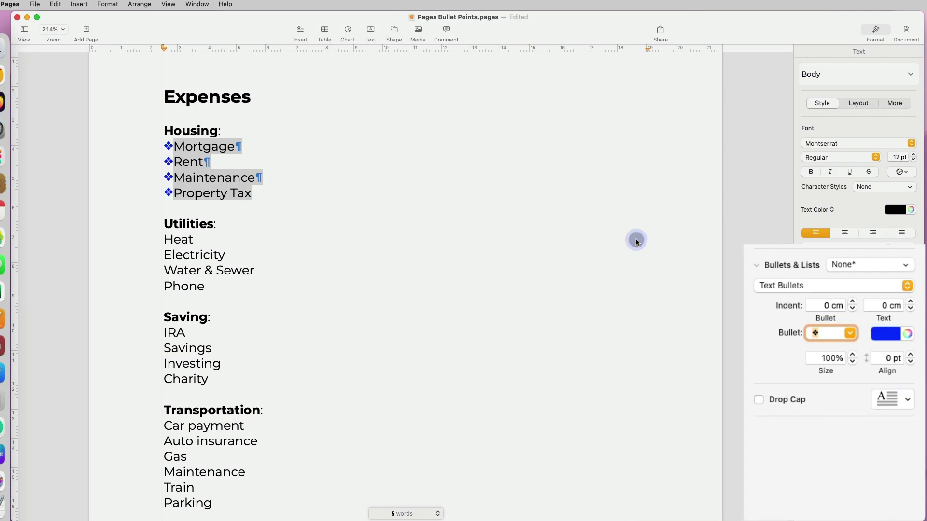
# - Set the bullet indent and text indent to 0.5 cm each, checking them with vertical guides
pyautogui.click(852, 302)
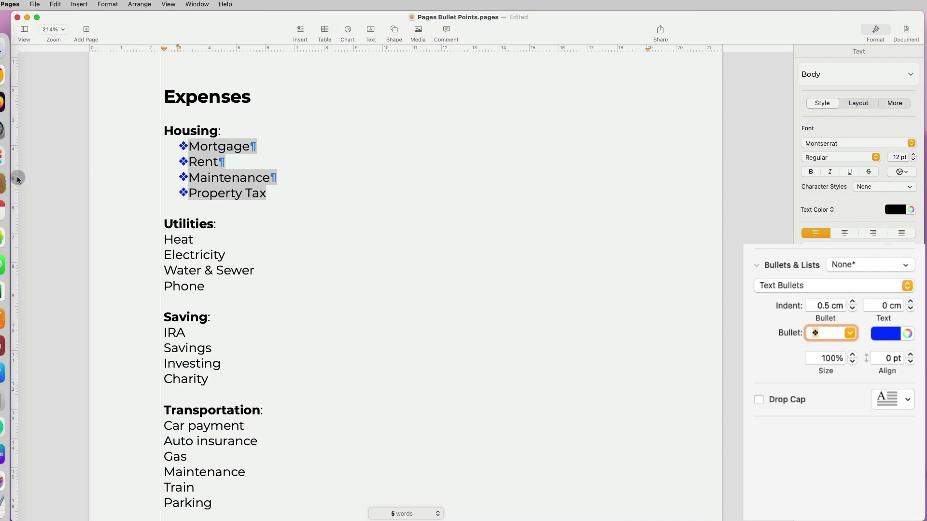
pyautogui.moveTo(17, 178); pyautogui.dragTo(180, 181)
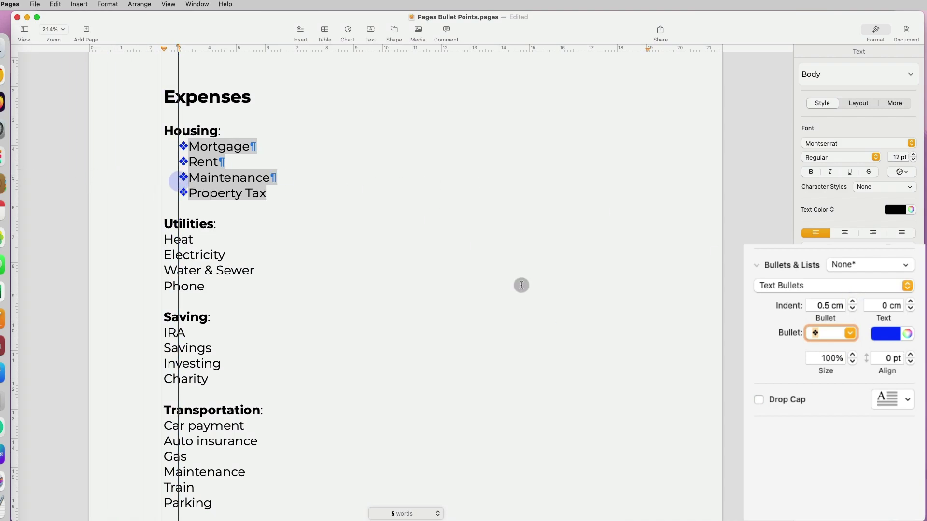
pyautogui.click(910, 302)
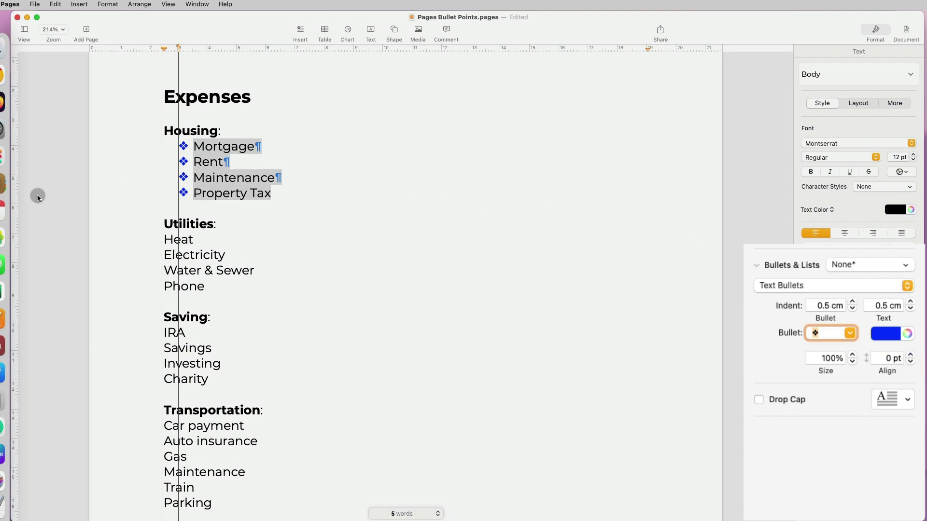
pyautogui.moveTo(14, 202); pyautogui.dragTo(192, 189)
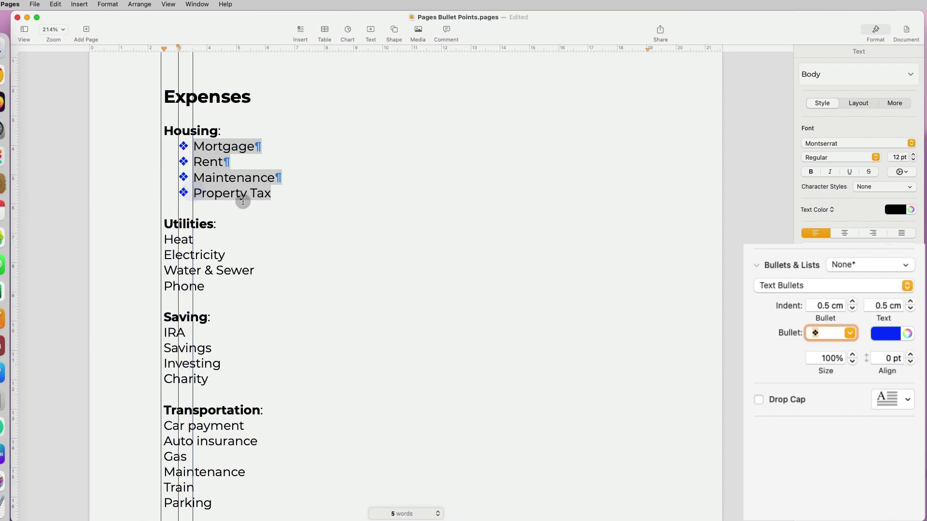
pyautogui.click(395, 341)
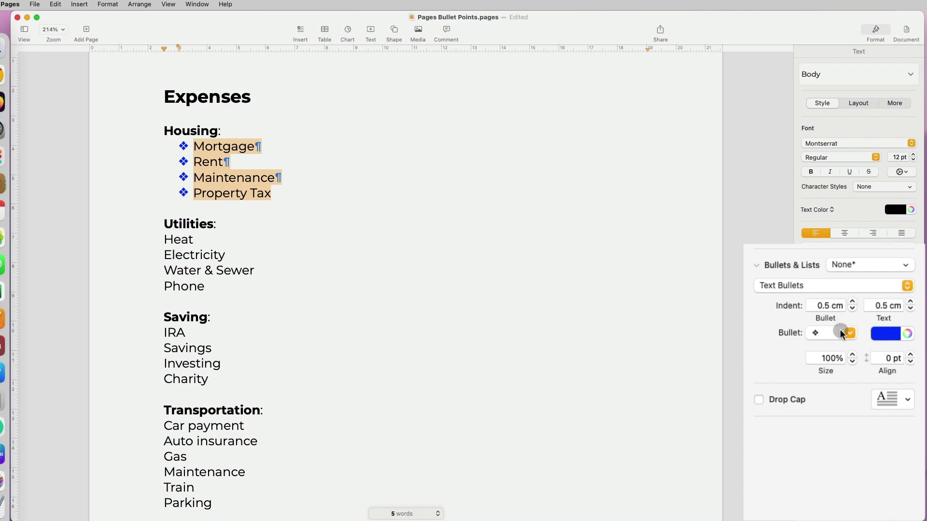
# - Set the Housing bullet size to 150% and change the bullet character to **
pyautogui.click(831, 358)
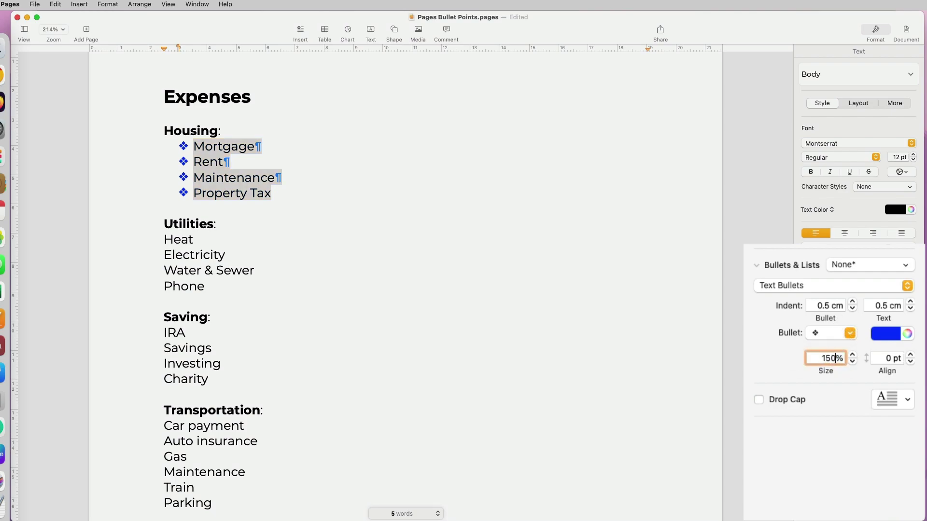
pyautogui.write('150')
pyautogui.press('Return')
pyautogui.click(852, 362)
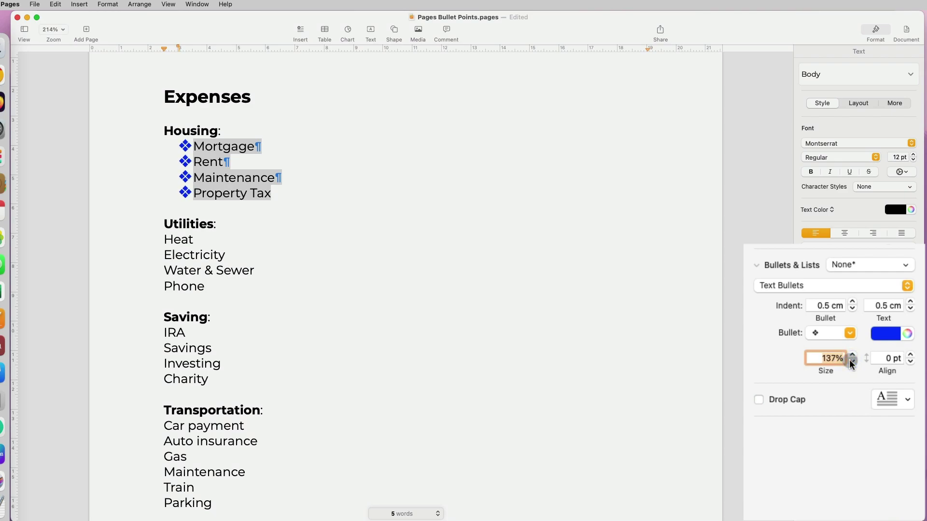
pyautogui.write('200')
pyautogui.click(830, 334)
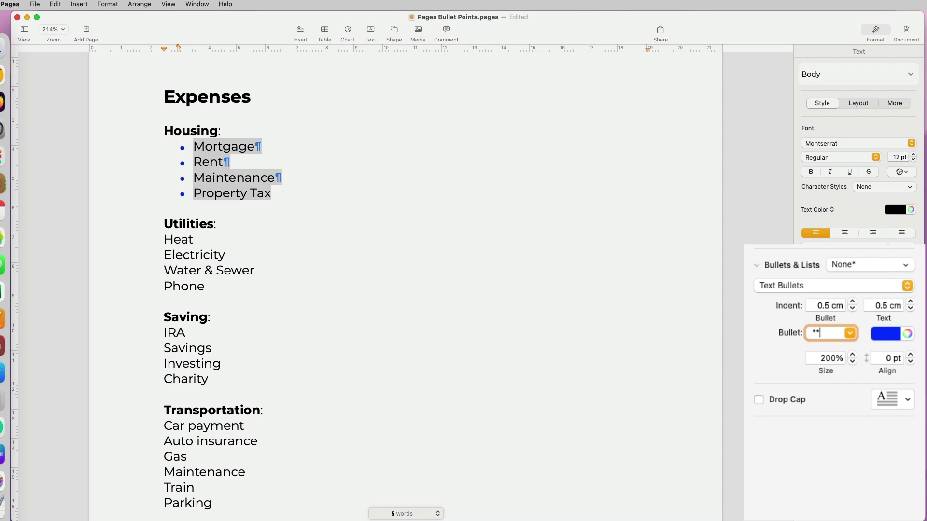
pyautogui.write('**')
pyautogui.press('Return')
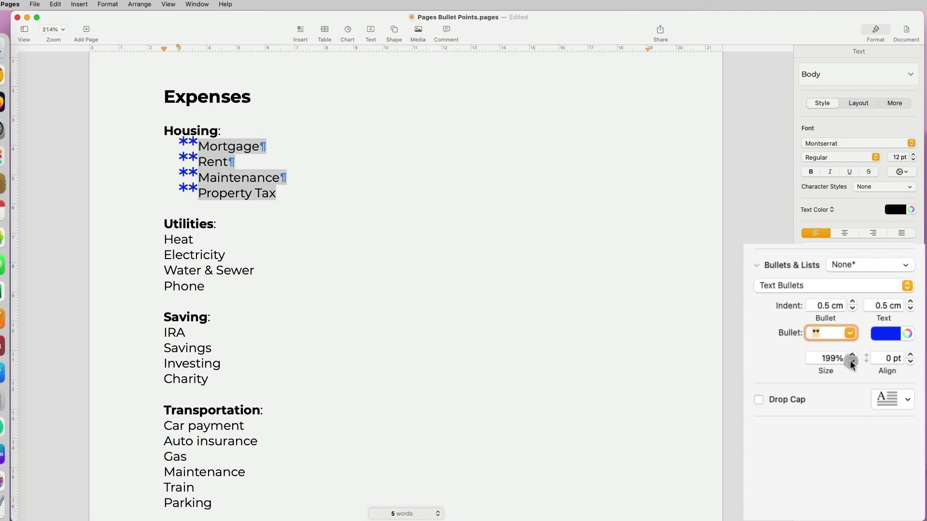
# - Step the bullet size down, then set it back to 150%
pyautogui.click(851, 363)
pyautogui.click(851, 363)
pyautogui.click(852, 364)
pyautogui.click(852, 363)
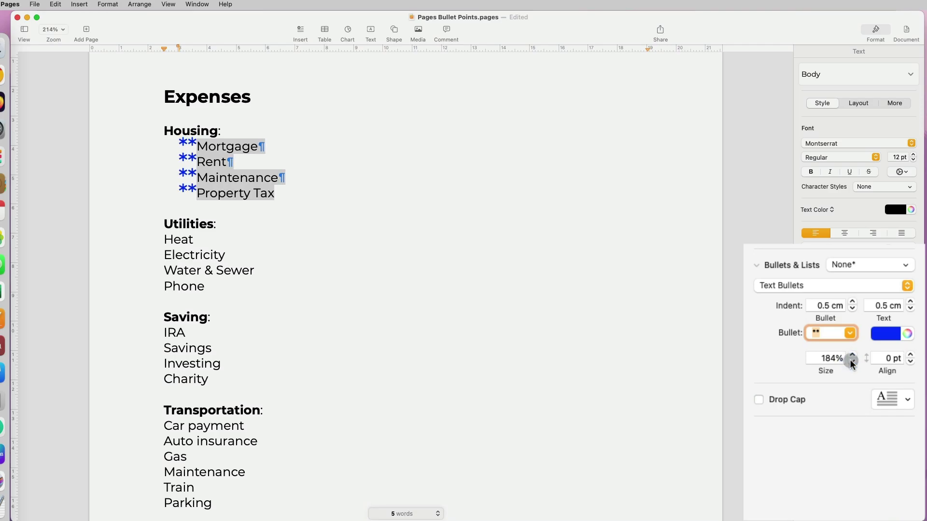
pyautogui.click(852, 364)
pyautogui.click(851, 363)
pyautogui.click(851, 363)
pyautogui.click(851, 363)
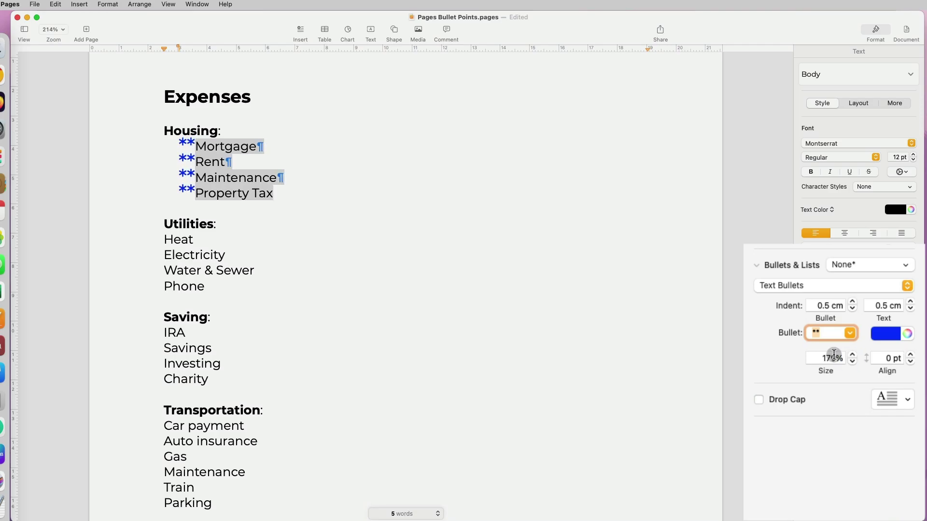
pyautogui.doubleClick(834, 357)
pyautogui.write('150')
pyautogui.press('Return')
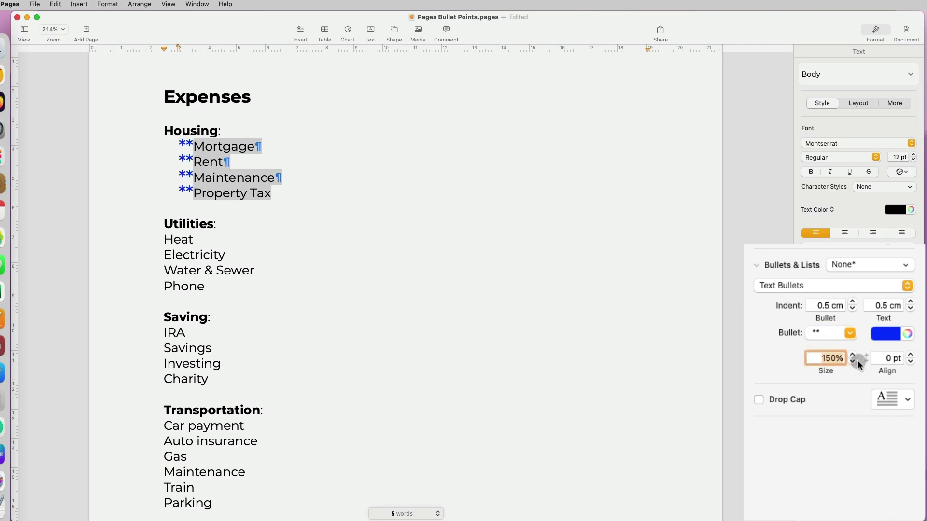
# - Add guides at the Mortgage line and set the asterisk bullets to 120% size with −3 pt alignment
pyautogui.click(166, 115)
pyautogui.moveTo(93, 49); pyautogui.dragTo(92, 153)
pyautogui.moveTo(94, 48); pyautogui.dragTo(96, 141)
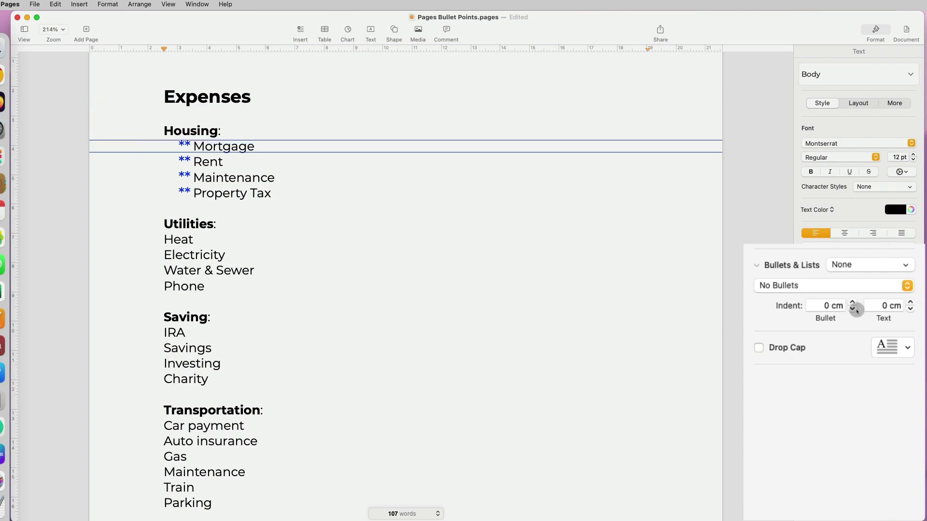
pyautogui.moveTo(269, 194); pyautogui.dragTo(179, 150)
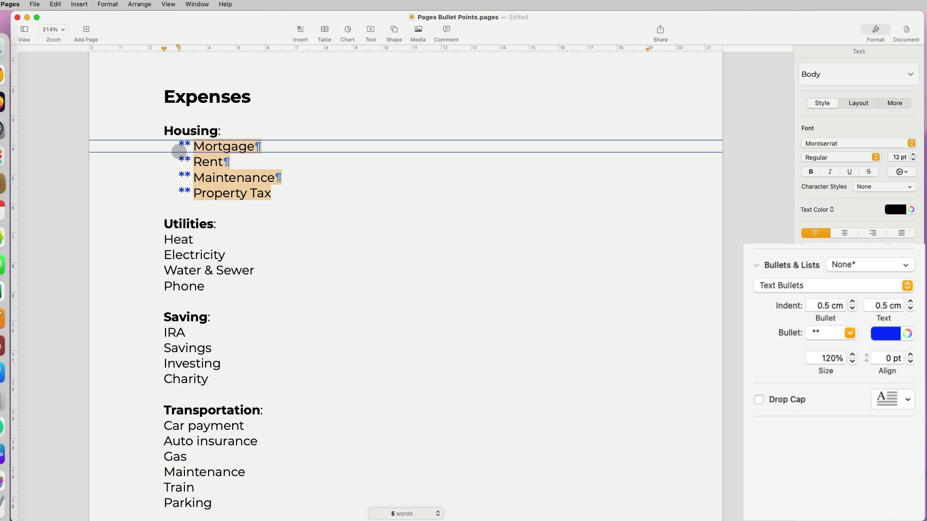
pyautogui.click(910, 355)
pyautogui.click(910, 355)
pyautogui.click(910, 355)
pyautogui.click(910, 354)
pyautogui.click(910, 355)
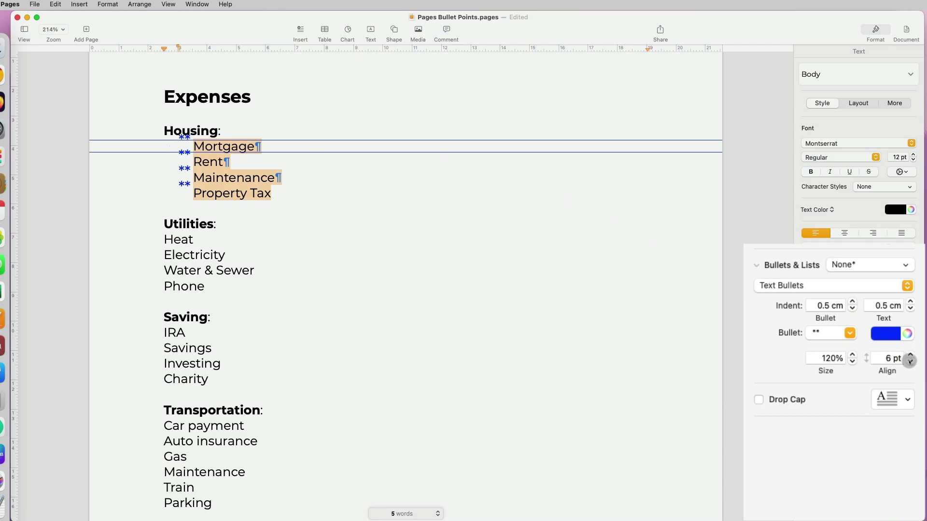
pyautogui.click(911, 362)
pyautogui.click(910, 362)
pyautogui.click(910, 362)
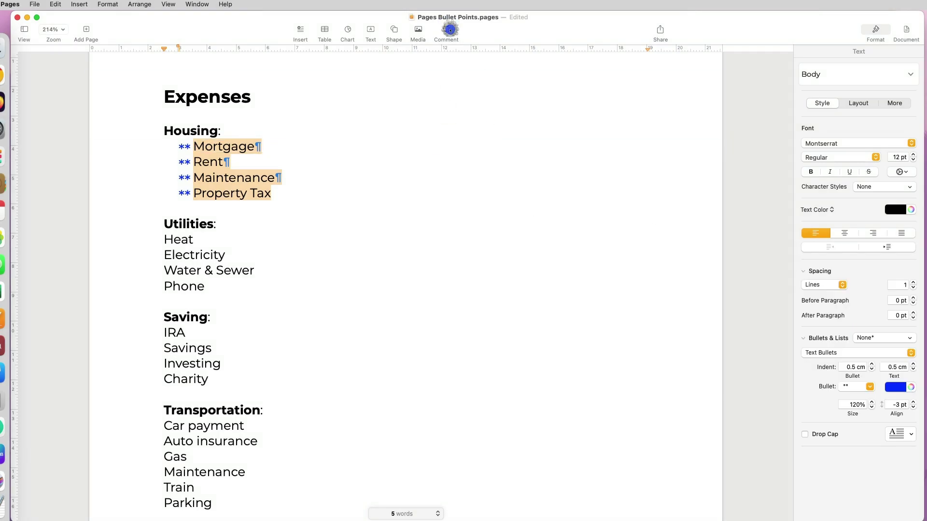
pyautogui.click(497, 169)
# - Copy the outlined star from coolsymbol.com and reselect the Utilities items Heat through Phone
pyautogui.moveTo(207, 288); pyautogui.dragTo(153, 240)
pyautogui.press('super+Tab')
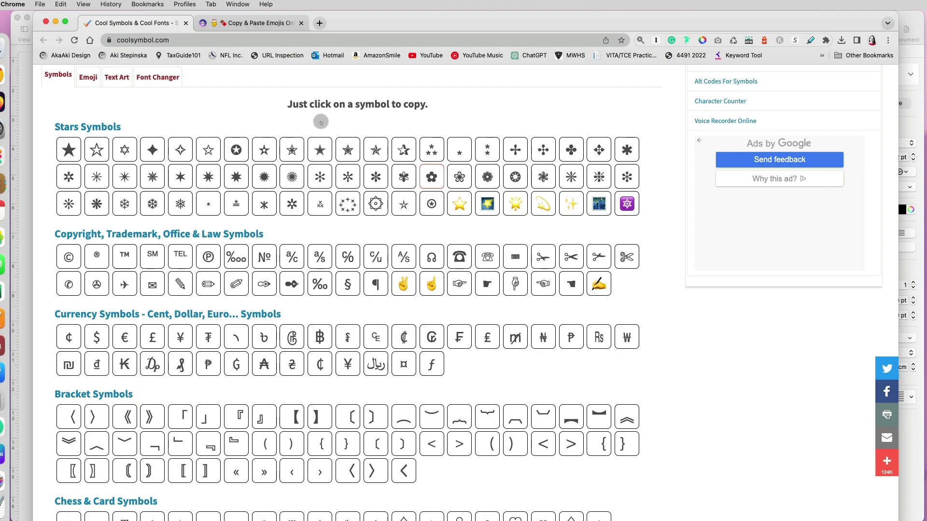
pyautogui.click(292, 151)
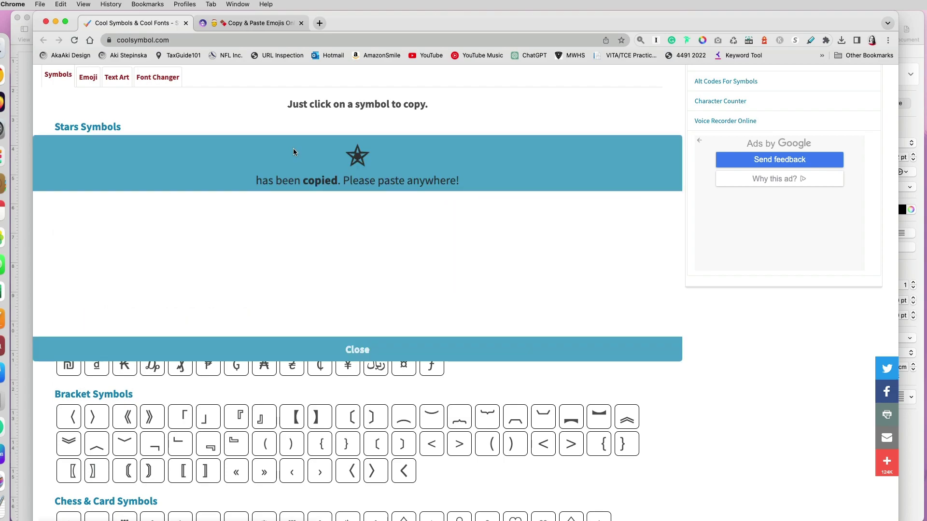
pyautogui.click(20, 283)
pyautogui.moveTo(205, 287); pyautogui.dragTo(160, 241)
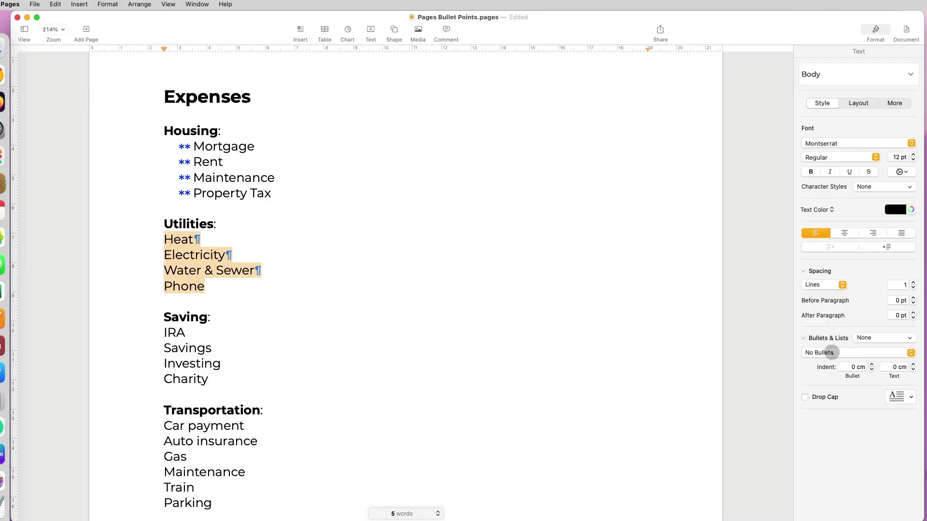
# - Give the Utilities items pasted red star text bullets with an increased bullet indent
pyautogui.click(803, 352)
pyautogui.click(816, 364)
pyautogui.click(850, 333)
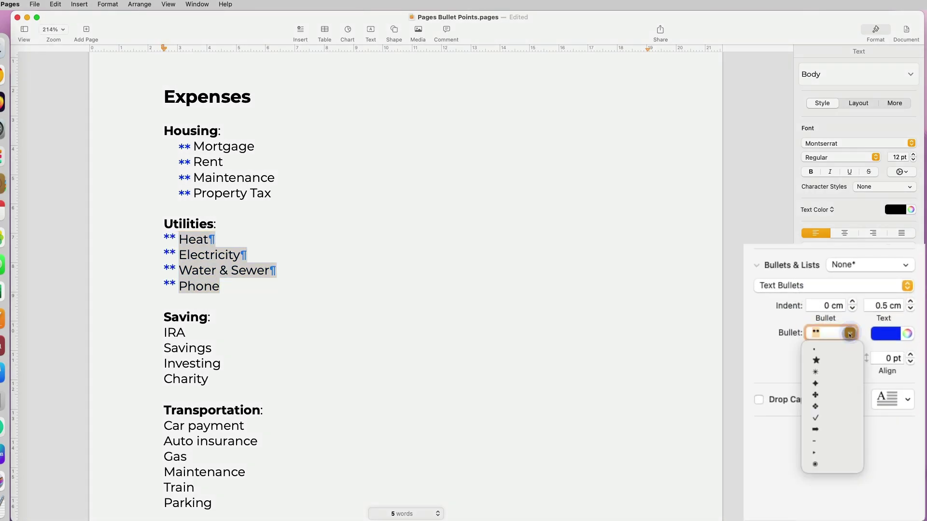
pyautogui.write('★')
pyautogui.press('Return')
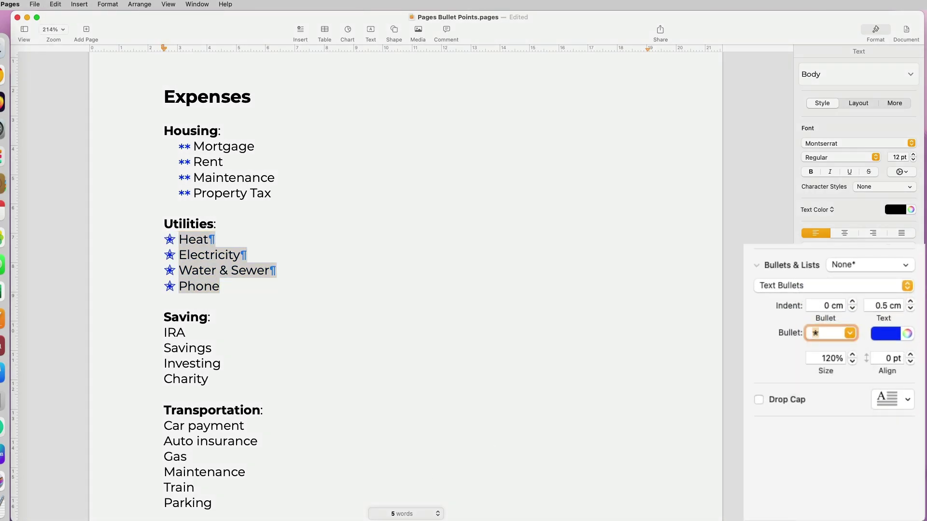
pyautogui.click(908, 333)
pyautogui.click(663, 380)
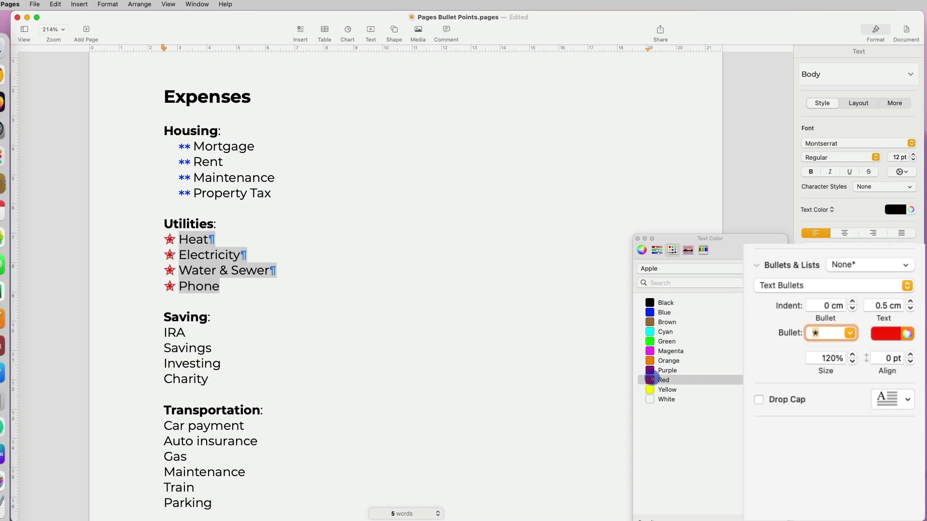
pyautogui.click(638, 238)
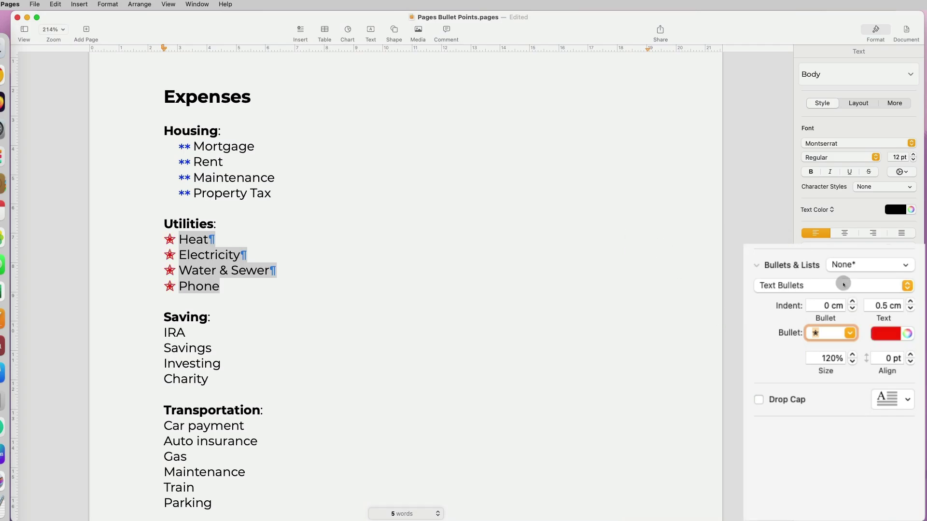
pyautogui.click(852, 301)
pyautogui.moveTo(211, 378); pyautogui.dragTo(156, 331)
# - Scroll coolsymbol.com down to Smileys & Emotion and open the sunglasses emoji's copy box
pyautogui.press('super+Tab')
pyautogui.scroll(-15, 658, 424)
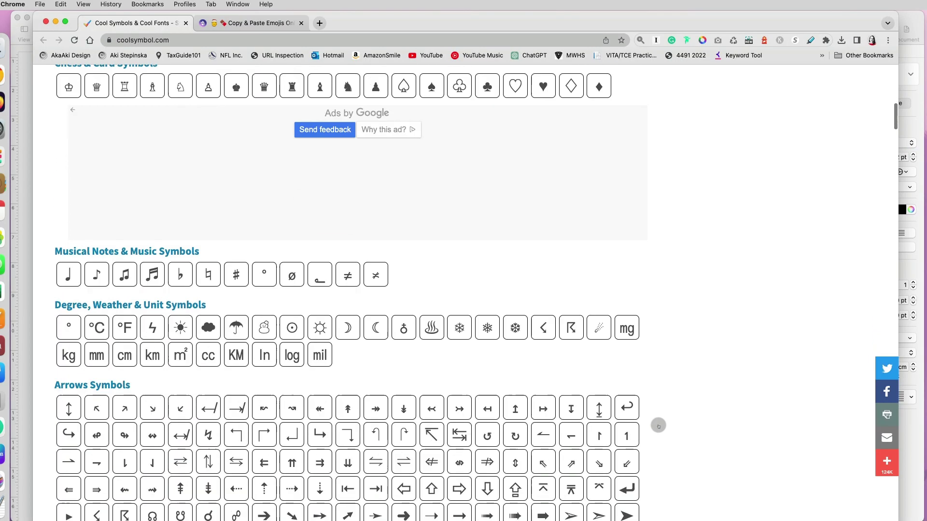
pyautogui.scroll(-20, 658, 425)
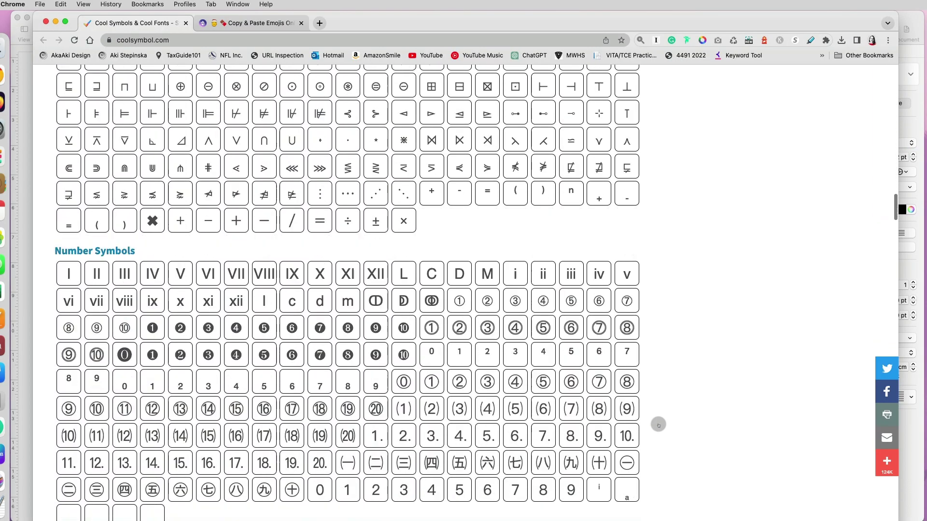
pyautogui.scroll(-20, 658, 425)
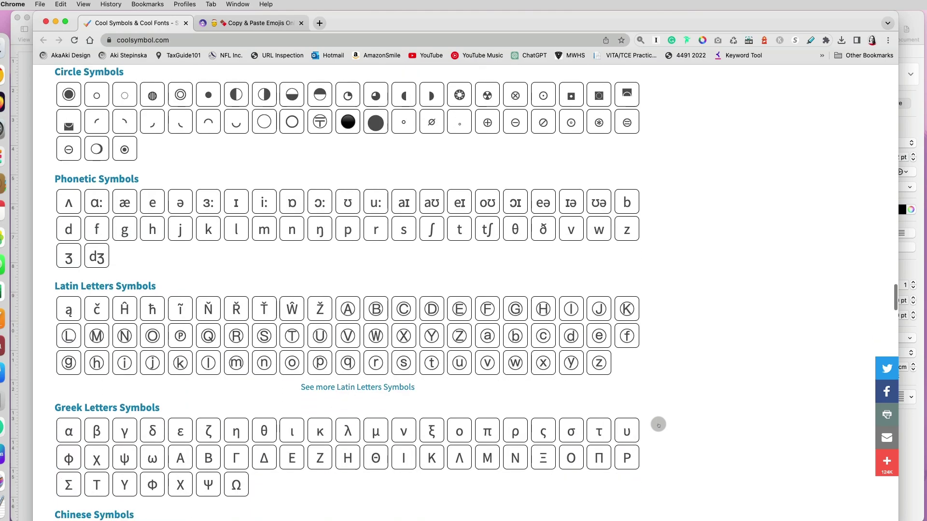
pyautogui.scroll(-5, 658, 424)
pyautogui.click(572, 296)
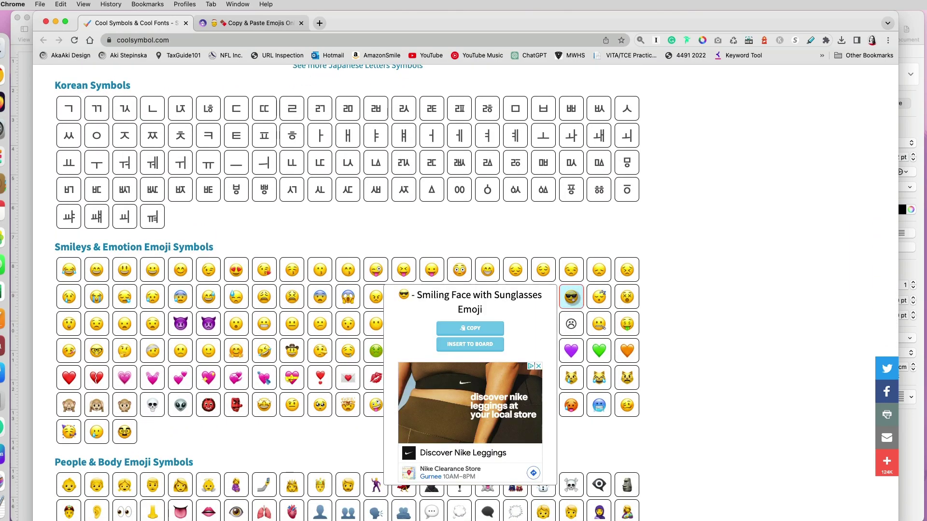
# - Give the Saving items sunglasses-emoji text bullets at 75% size
pyautogui.click(572, 297)
pyautogui.click(791, 285)
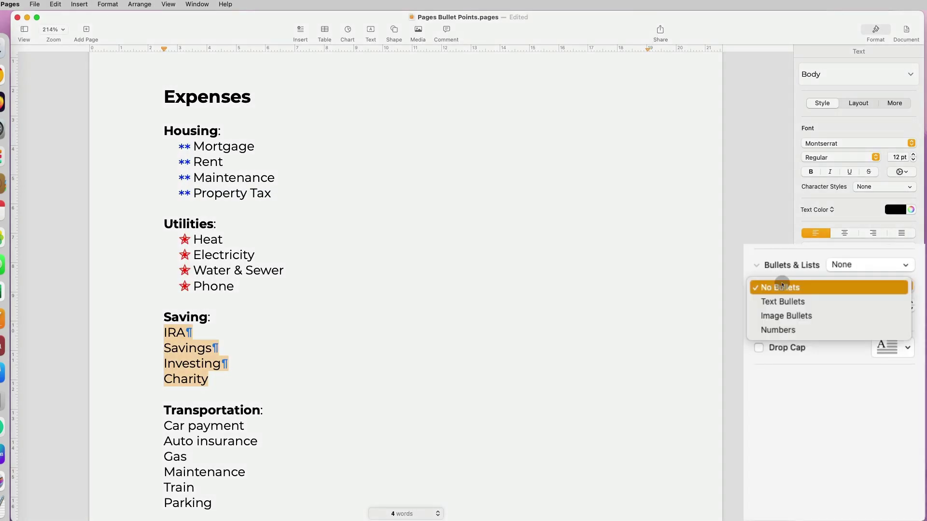
pyautogui.click(782, 300)
pyautogui.click(827, 333)
pyautogui.press('super+v')
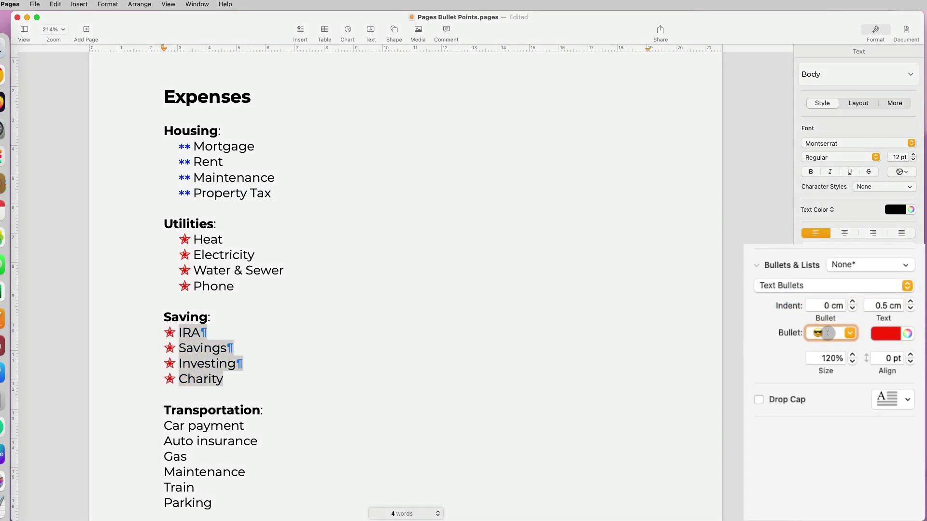
pyautogui.click(830, 358)
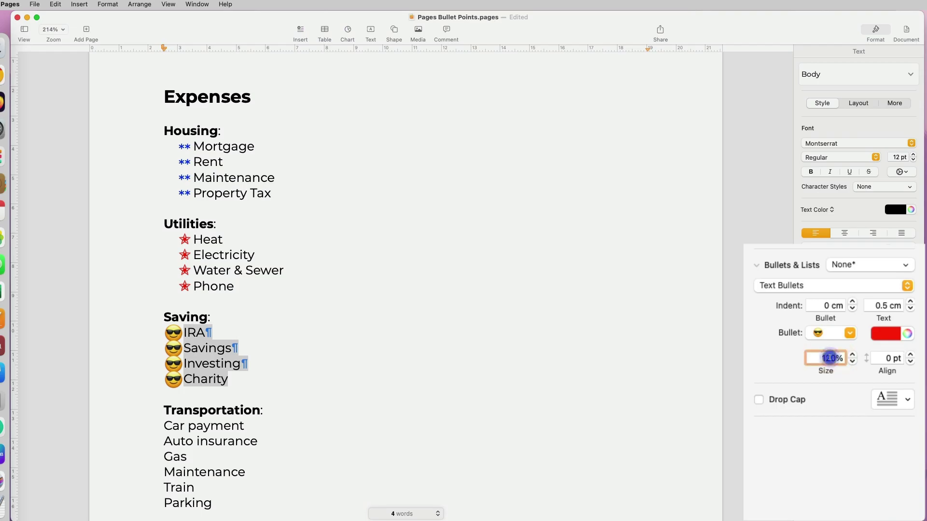
pyautogui.write('75')
pyautogui.press('Return')
# - Set the Saving list's bullet indent to 0.5 cm and text indent to 0.7 cm
pyautogui.click(852, 301)
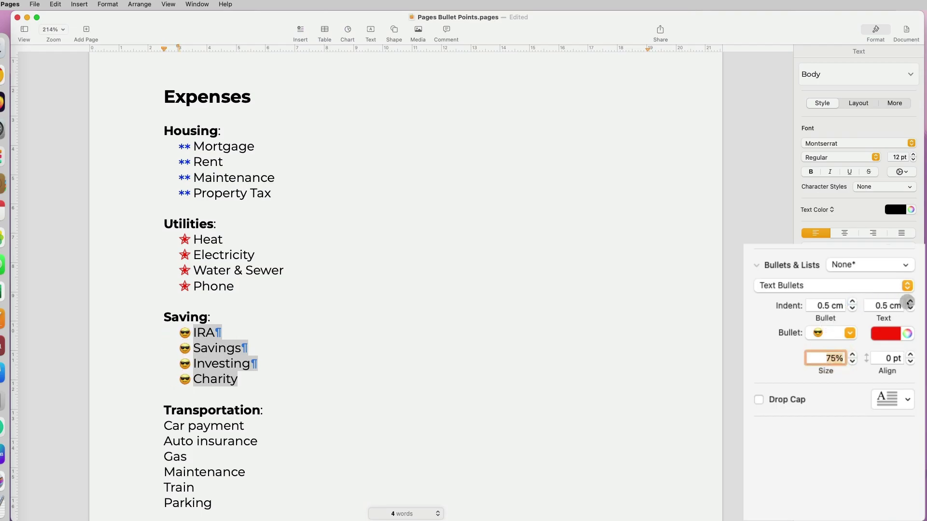
pyautogui.click(910, 302)
pyautogui.click(883, 306)
pyautogui.write('0.7')
pyautogui.press('Return')
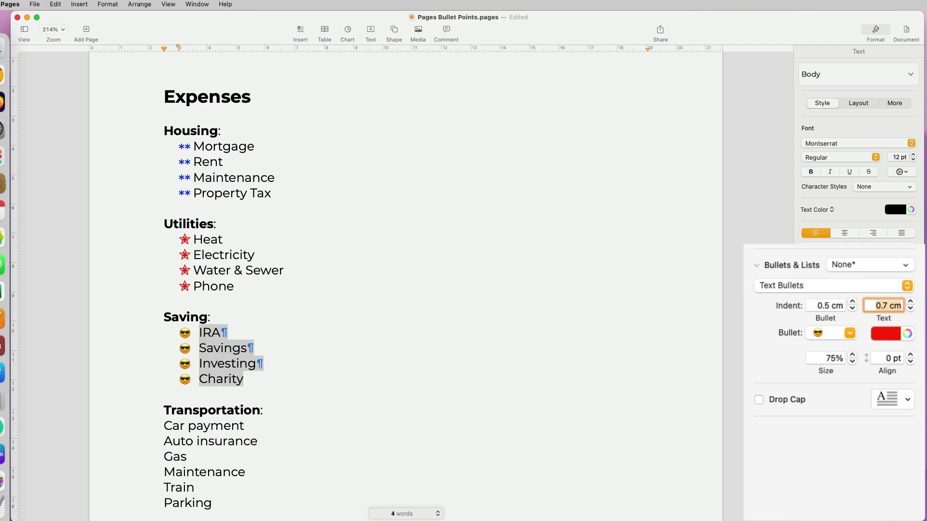
# - Insert a manual Option+8 bullet dot before Car payment
pyautogui.click(178, 422)
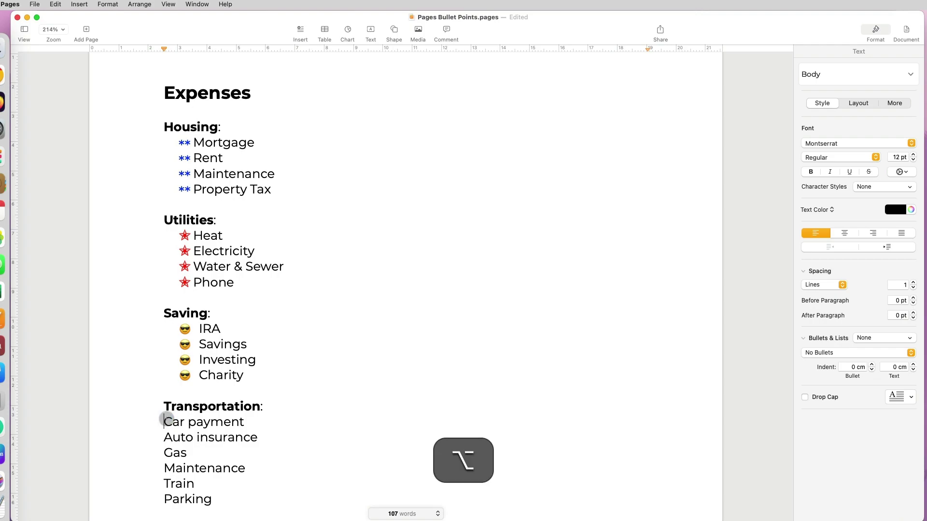
pyautogui.hotkey('alt', '8')
pyautogui.click(166, 436)
# - Insert manual bullet dots before Auto insurance, Gas, Maintenance, Train and Parking
pyautogui.hotkey('alt', '8')
pyautogui.click(169, 450)
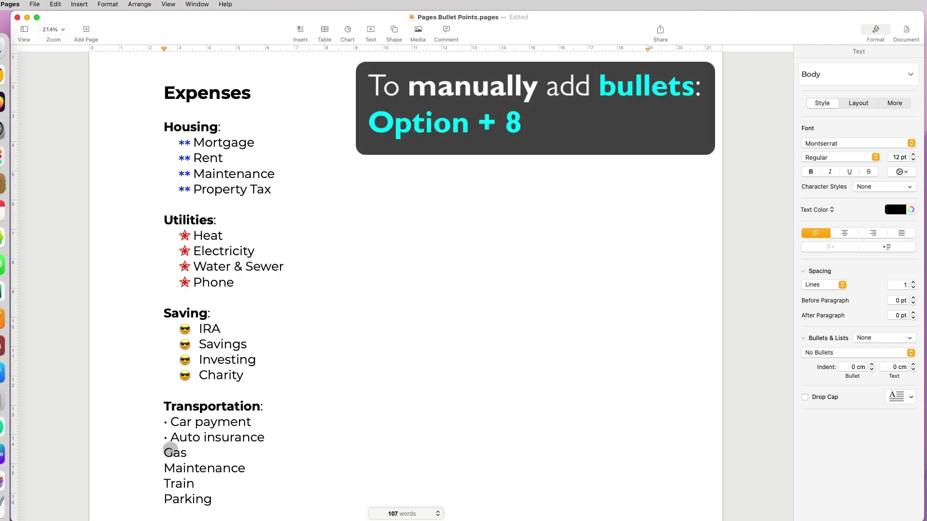
pyautogui.hotkey('alt', '8')
pyautogui.click(166, 466)
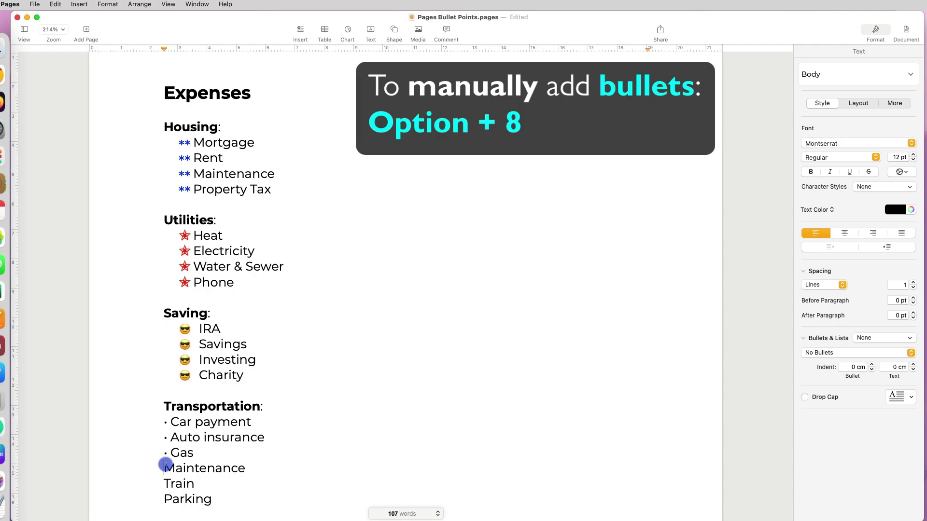
pyautogui.hotkey('alt', '8')
pyautogui.click(166, 482)
pyautogui.hotkey('alt', '8')
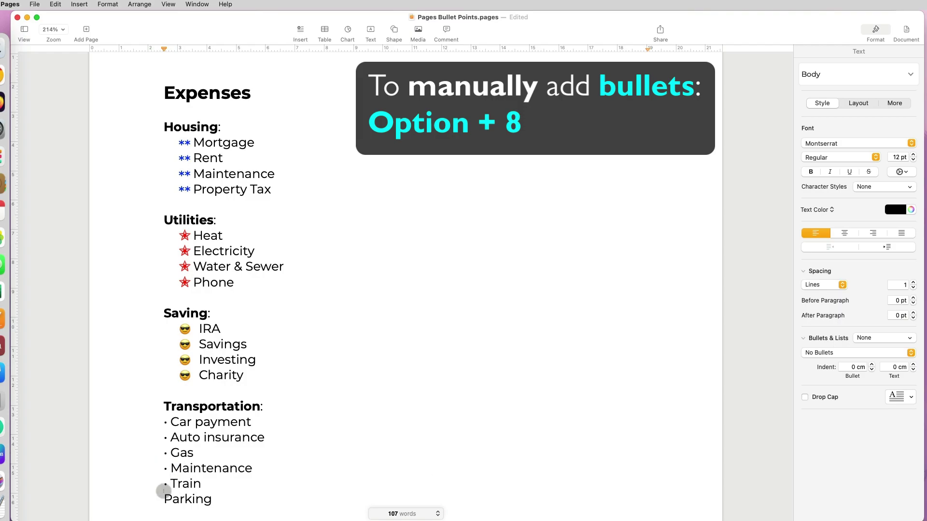
pyautogui.hotkey('alt', '8')
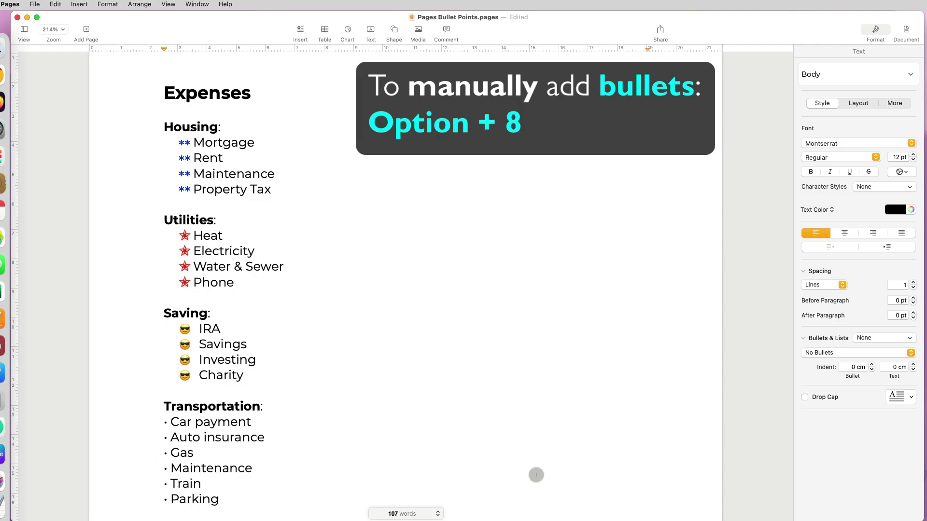
pyautogui.scroll(-5, 241, 194)
pyautogui.moveTo(235, 136); pyautogui.dragTo(185, 94)
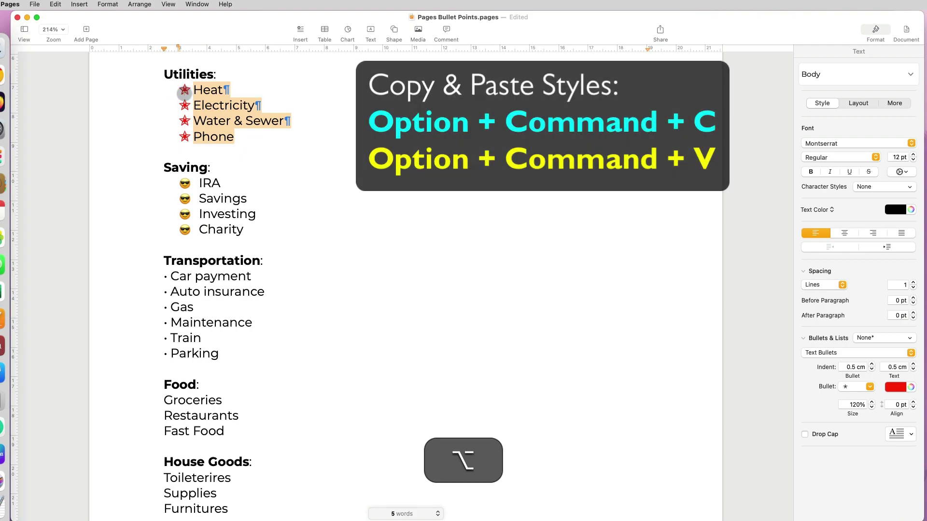
# - Copy the Utilities paragraph style and paste it onto Groceries, Restaurants and Fast Food
pyautogui.press('alt+super+c')
pyautogui.moveTo(226, 431); pyautogui.dragTo(166, 401)
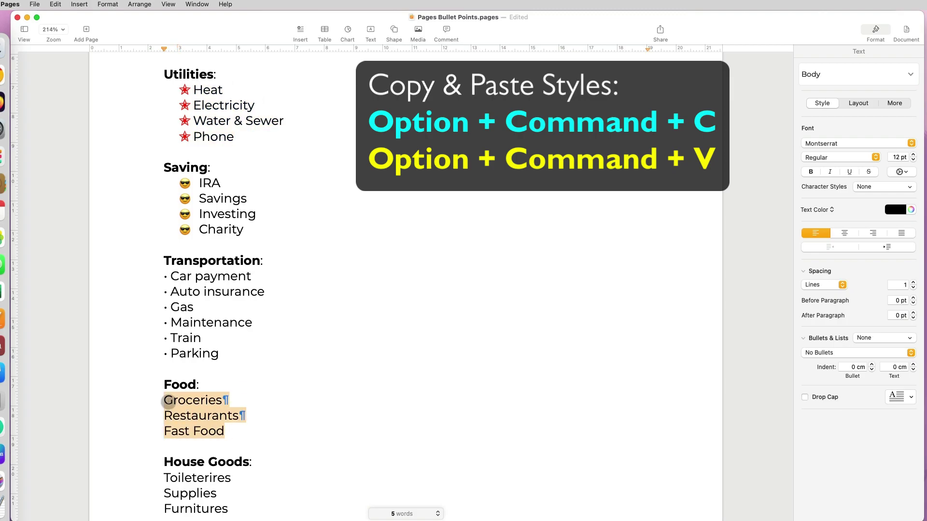
pyautogui.press('alt+super+v')
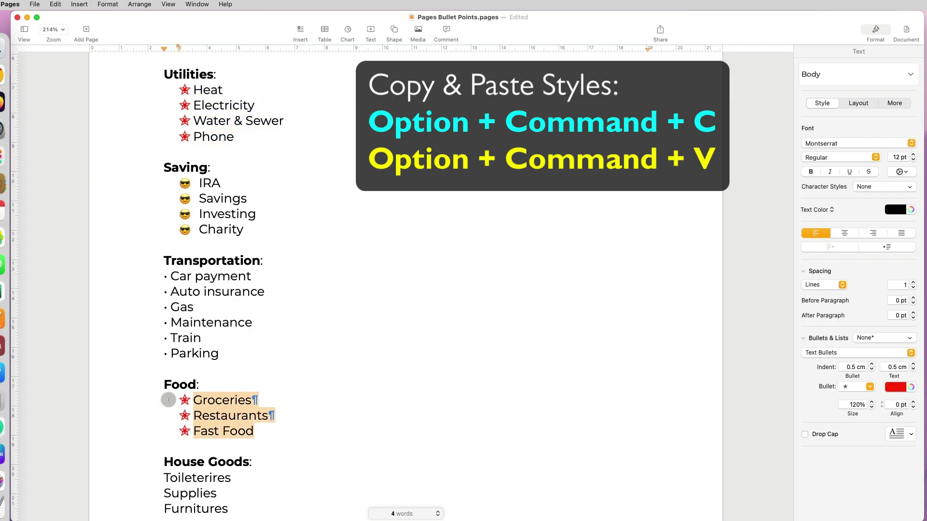
# - Try the red star-bullet style on the House Goods items, then undo it
pyautogui.scroll(-3, 171, 401)
pyautogui.moveTo(171, 401); pyautogui.dragTo(158, 374)
pyautogui.press('alt+super+v')
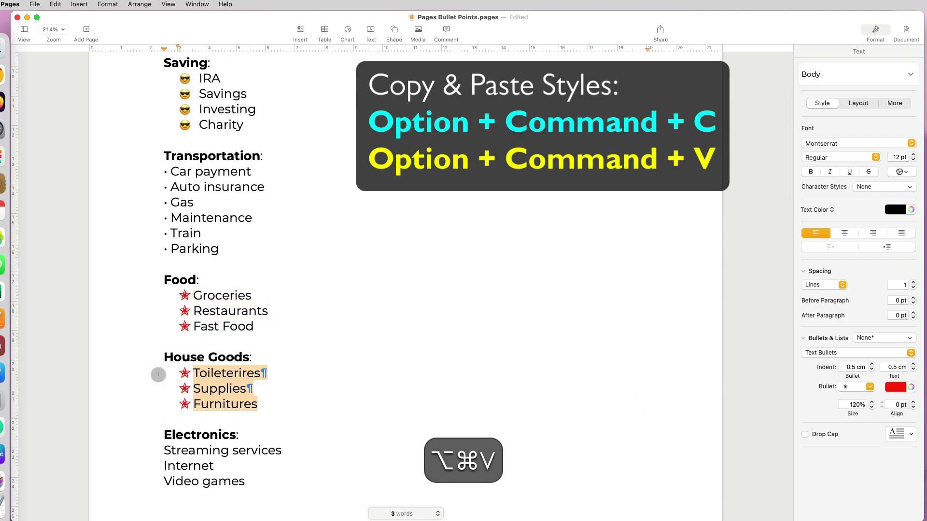
pyautogui.press('super+z')
pyautogui.scroll(-5, 389, 377)
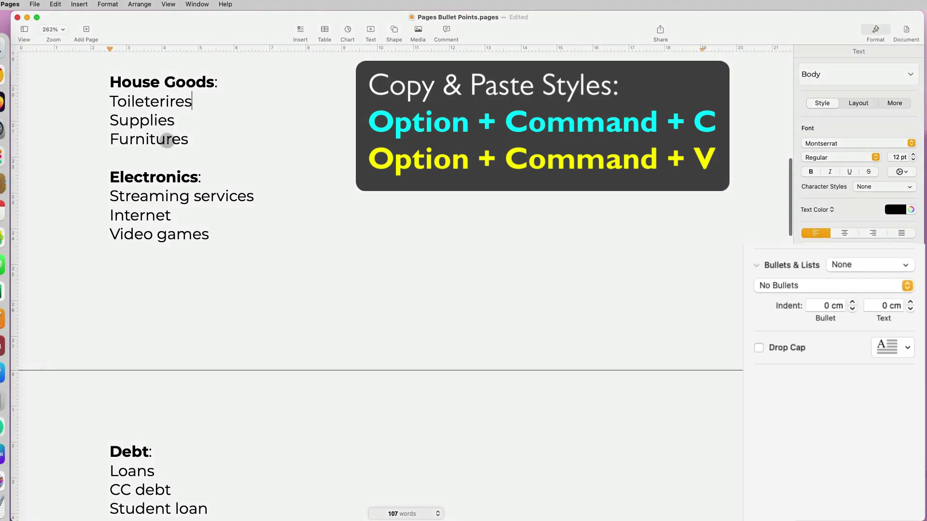
# - Give the House Goods items indented, slightly smaller arrow image bullets at 0 pt alignment
pyautogui.click(804, 285)
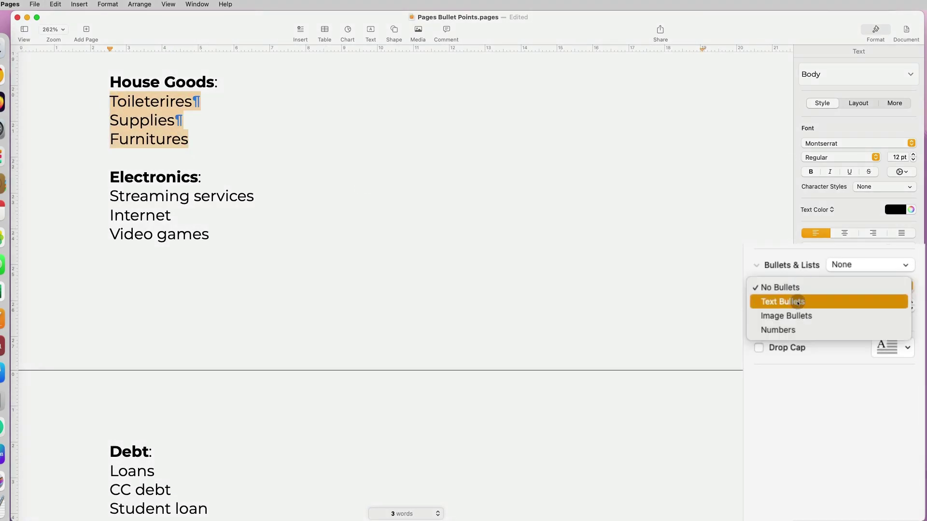
pyautogui.click(800, 313)
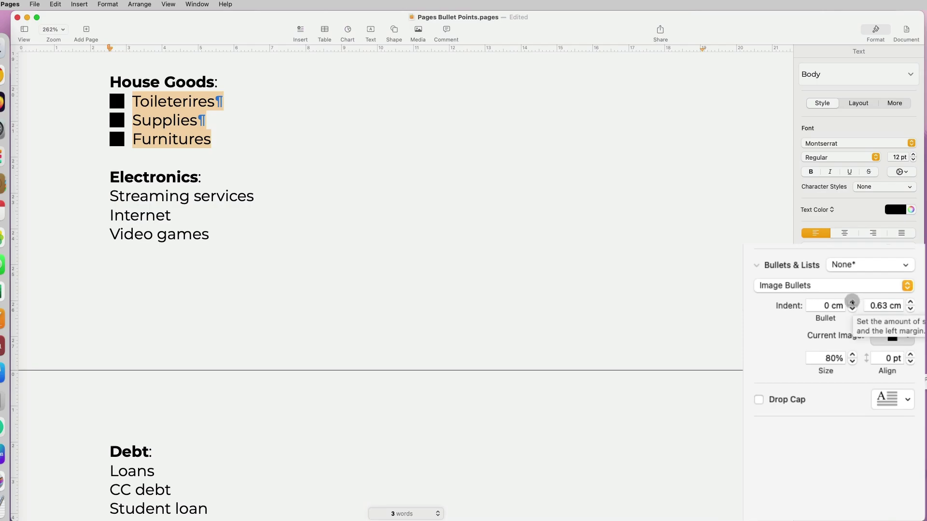
pyautogui.click(853, 303)
pyautogui.click(911, 309)
pyautogui.click(908, 335)
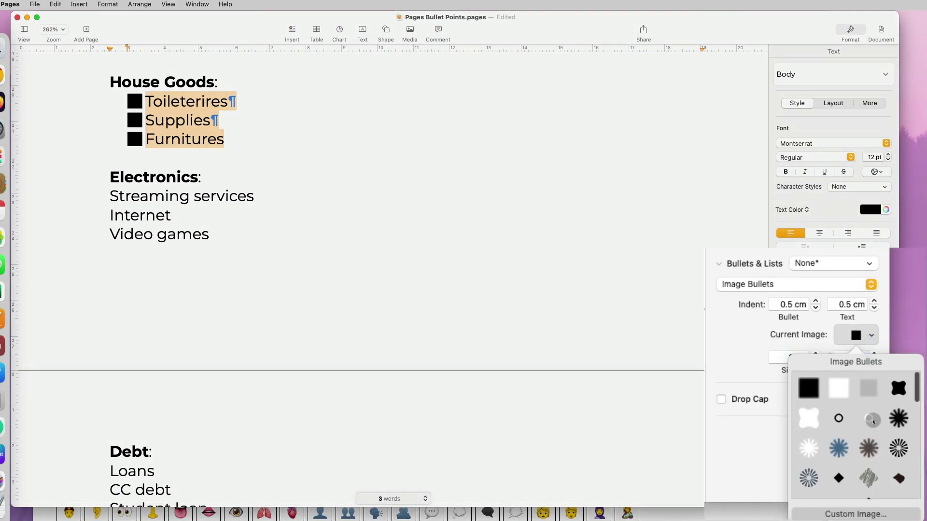
pyautogui.scroll(-5, 871, 425)
pyautogui.click(843, 410)
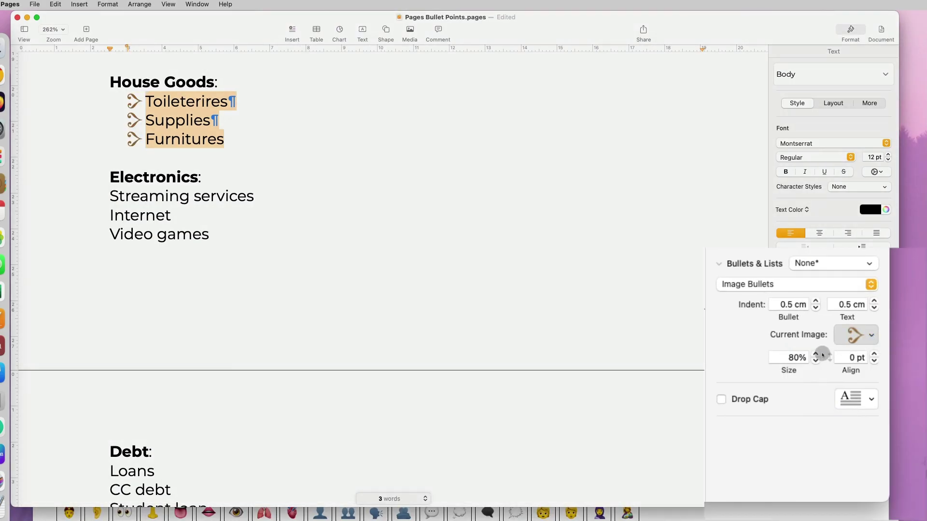
pyautogui.click(814, 360)
pyautogui.click(874, 353)
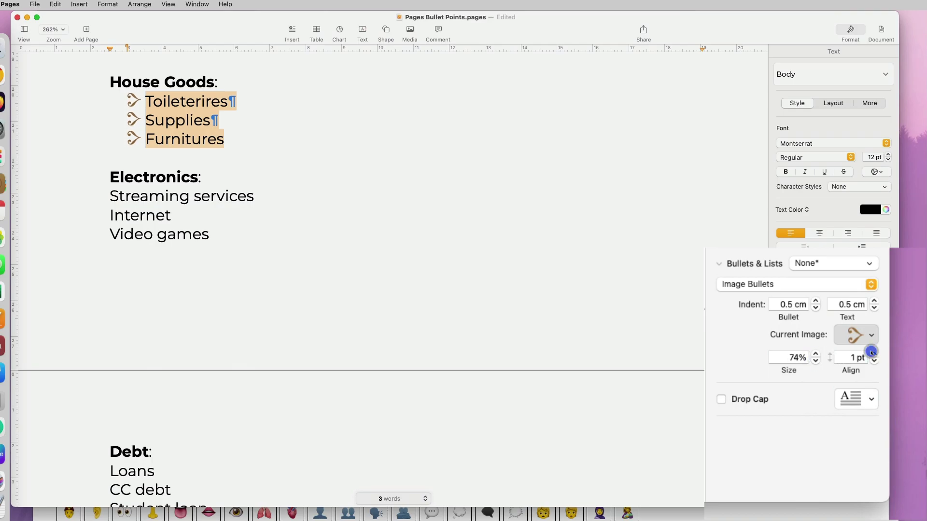
pyautogui.click(873, 361)
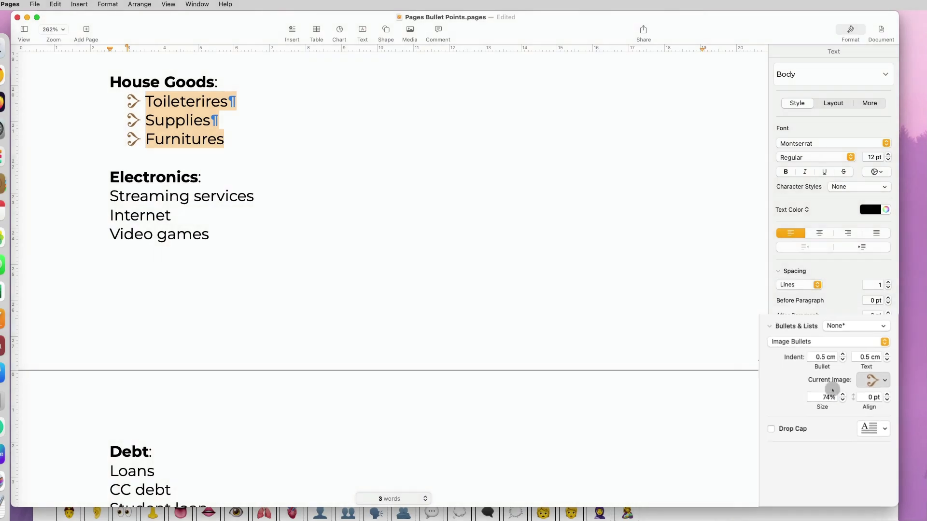
# - Give the Debt items Loans to Student loan 'green checkmark.png' image bullets indented 0.5 cm
pyautogui.scroll(-10, 217, 143)
pyautogui.moveTo(217, 143); pyautogui.dragTo(108, 101)
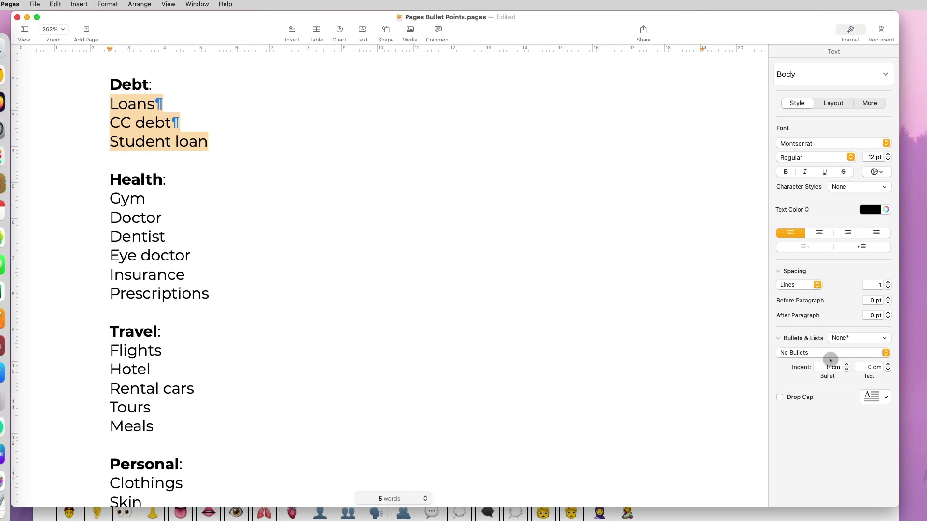
pyautogui.click(826, 354)
pyautogui.click(782, 315)
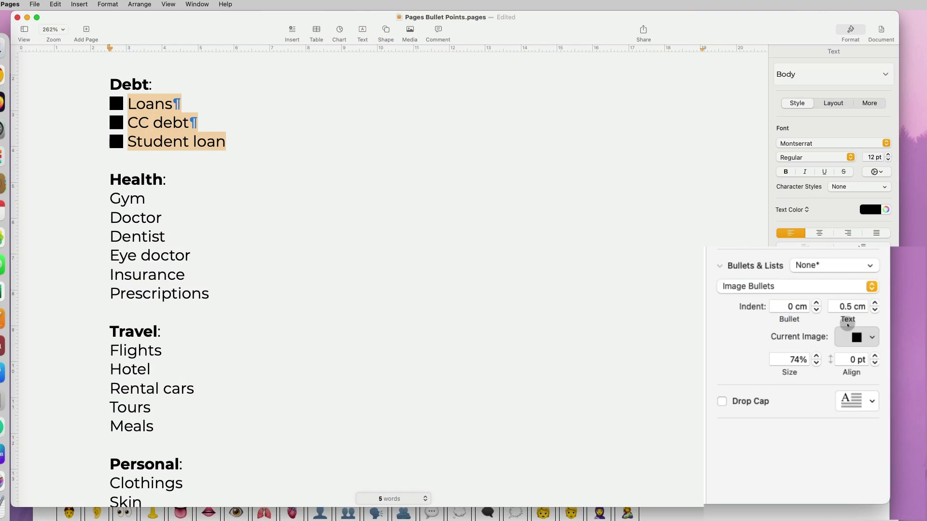
pyautogui.click(869, 337)
pyautogui.click(866, 506)
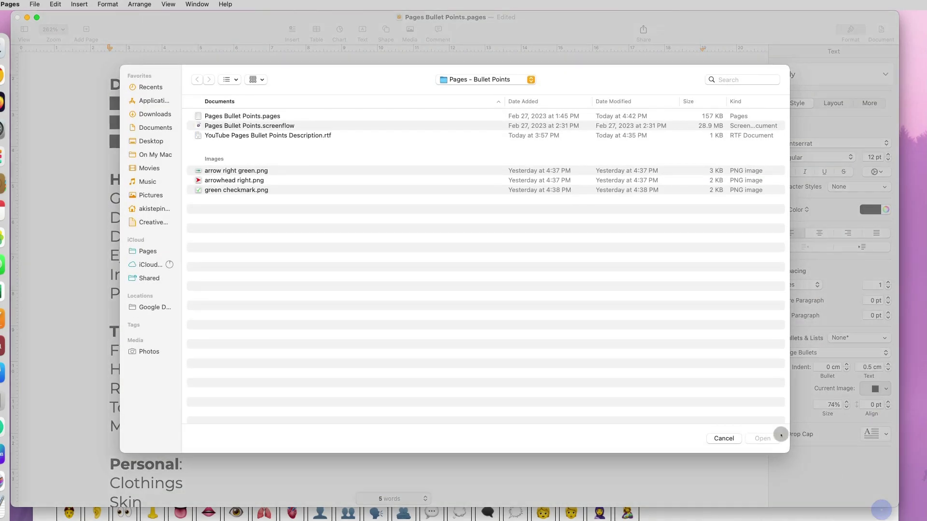
pyautogui.doubleClick(224, 191)
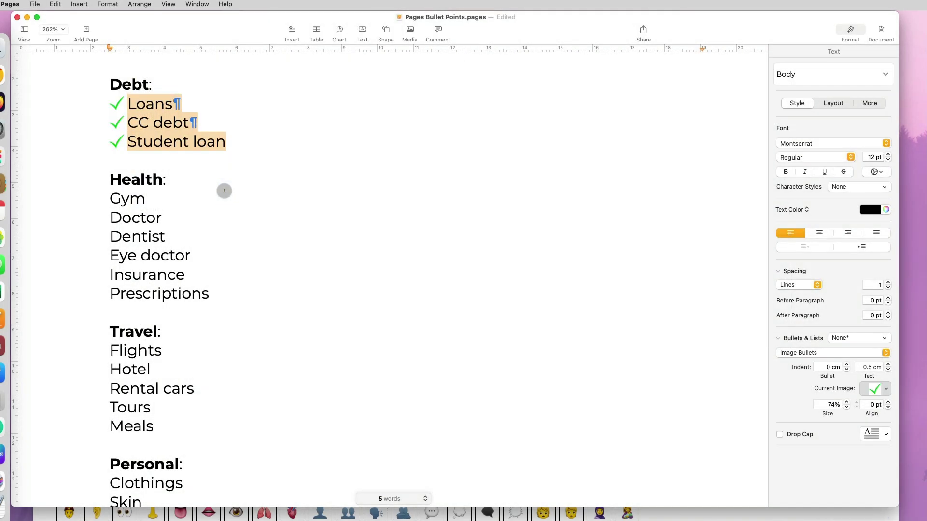
pyautogui.click(846, 365)
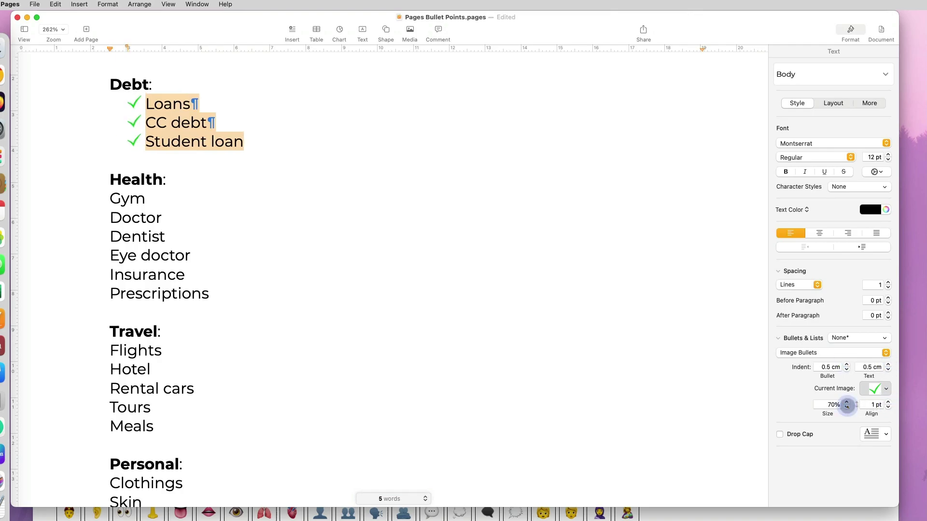
# - Number the Health items Gym through Prescriptions in 1. 2. 3. format
pyautogui.moveTo(210, 295); pyautogui.dragTo(108, 201)
pyautogui.click(792, 290)
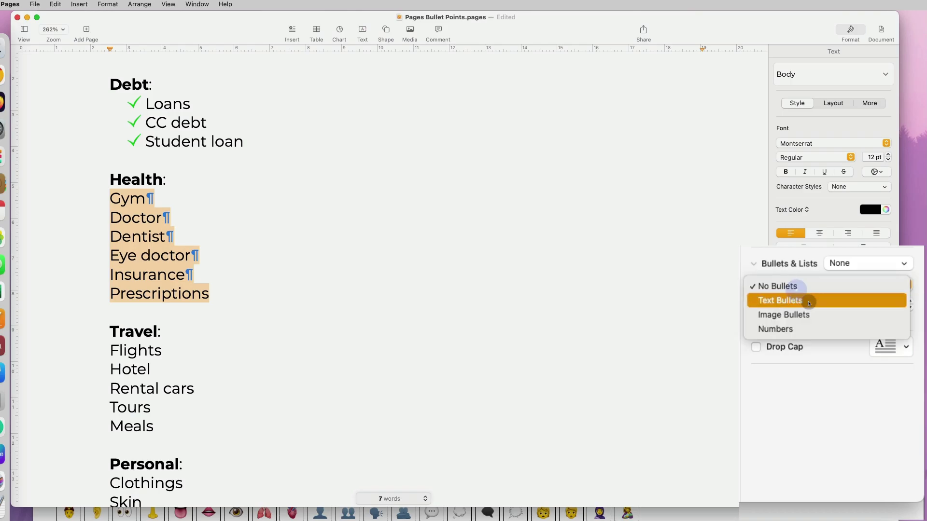
pyautogui.click(798, 327)
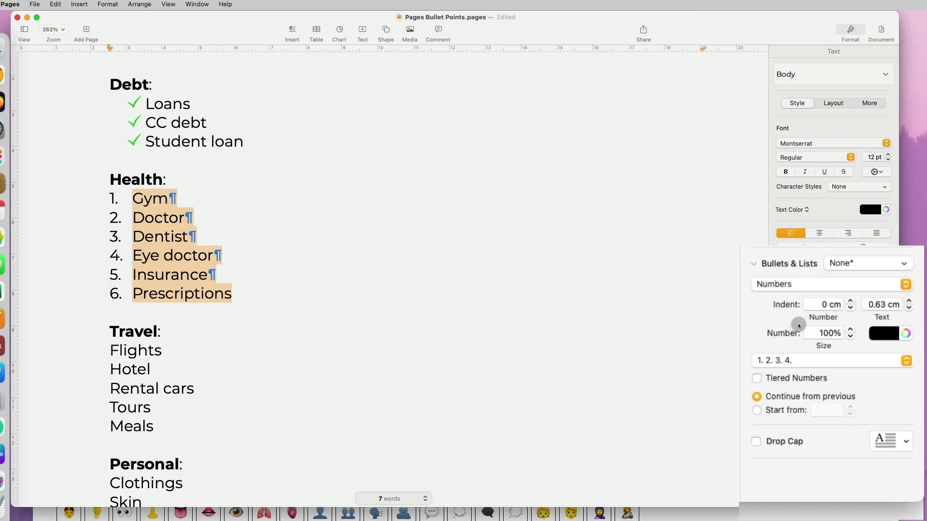
pyautogui.click(851, 363)
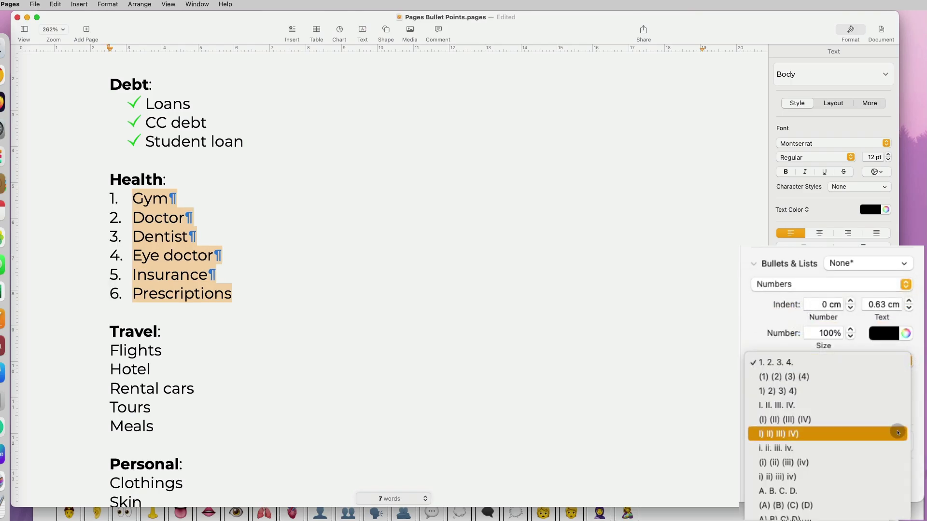
pyautogui.click(897, 432)
pyautogui.click(902, 363)
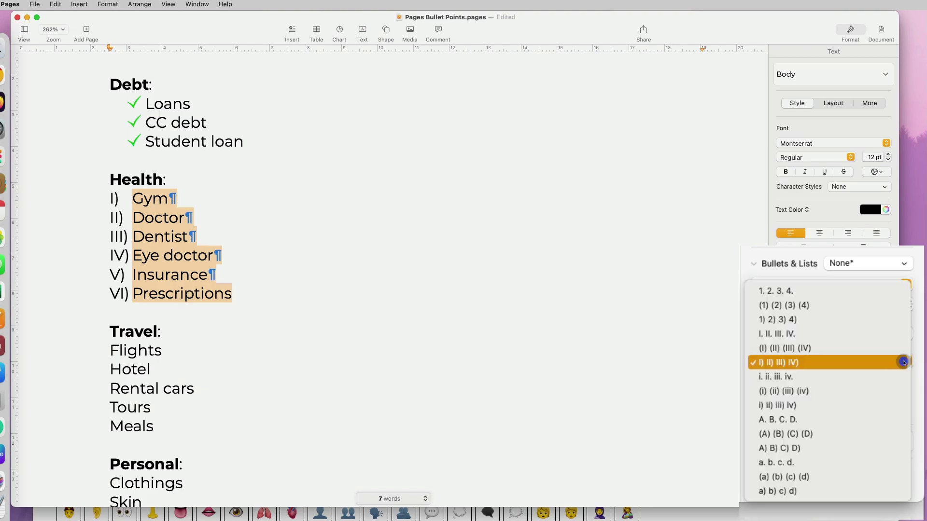
pyautogui.click(877, 420)
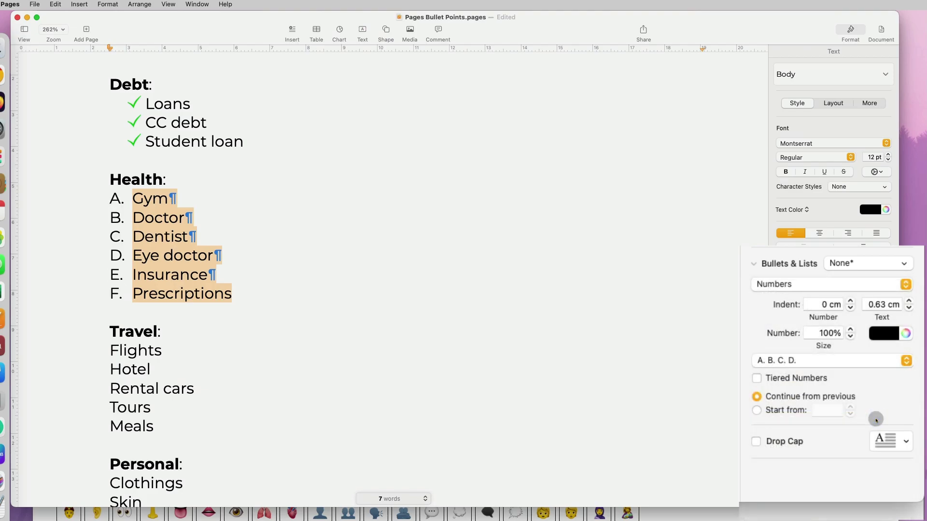
pyautogui.click(907, 363)
pyautogui.click(894, 264)
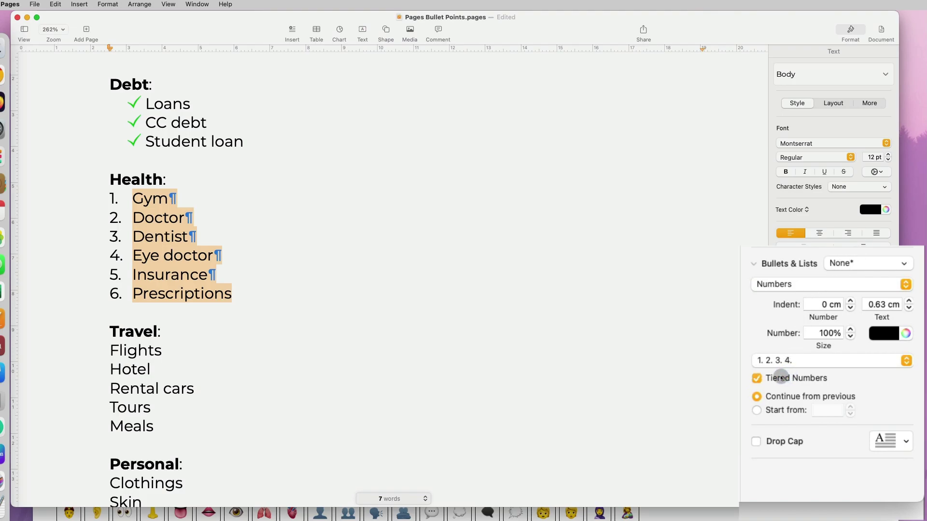
# - Undo a trial sub-item indent of Doctor and make the Health list numbers magenta
pyautogui.click(134, 221)
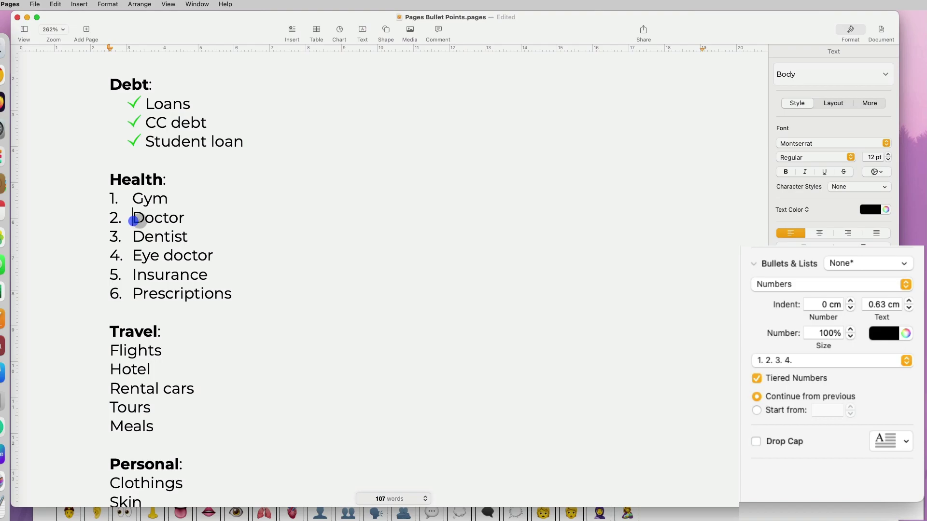
pyautogui.press('Tab')
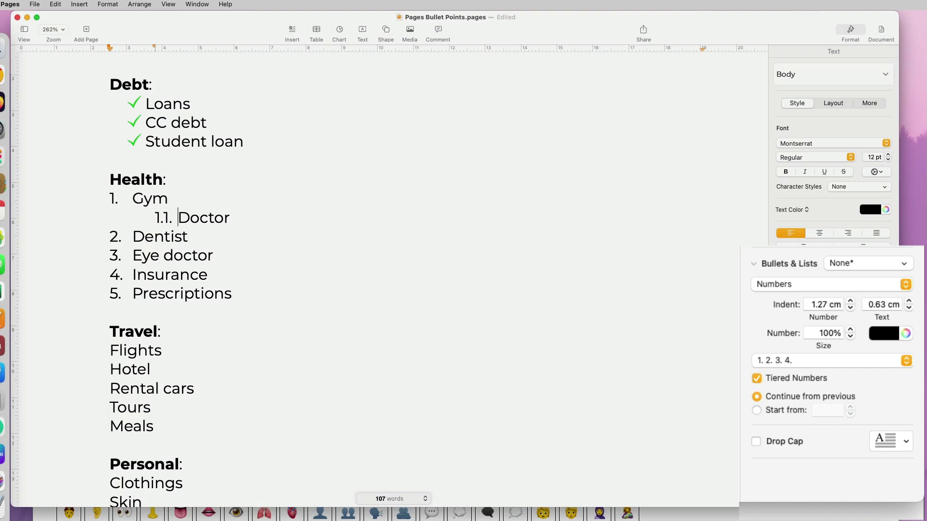
pyautogui.press('Tab')
pyautogui.press('super+z')
pyautogui.press('super+z')
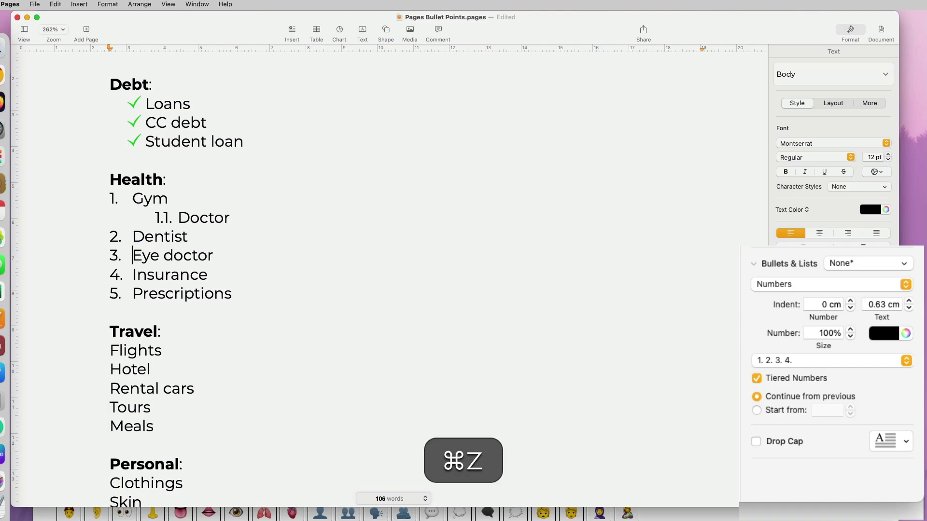
pyautogui.click(436, 292)
pyautogui.hotkey('alt', 'shift', 'Up')
pyautogui.hotkey('alt', 'shift', 'Up')
pyautogui.hotkey('alt', 'shift', 'Up')
pyautogui.hotkey('alt', 'shift', 'Up')
pyautogui.hotkey('alt', 'shift', 'Up')
pyautogui.hotkey('alt', 'shift', 'Up')
pyautogui.click(882, 352)
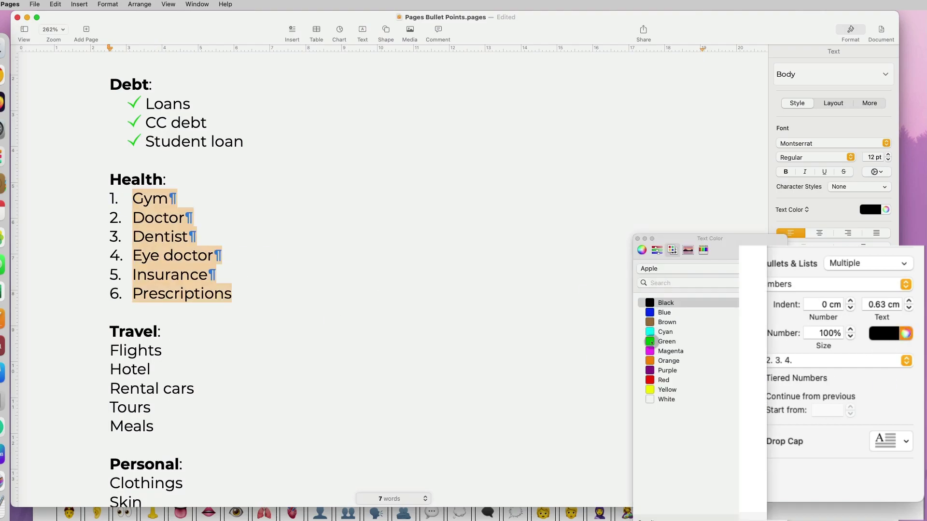
pyautogui.click(652, 344)
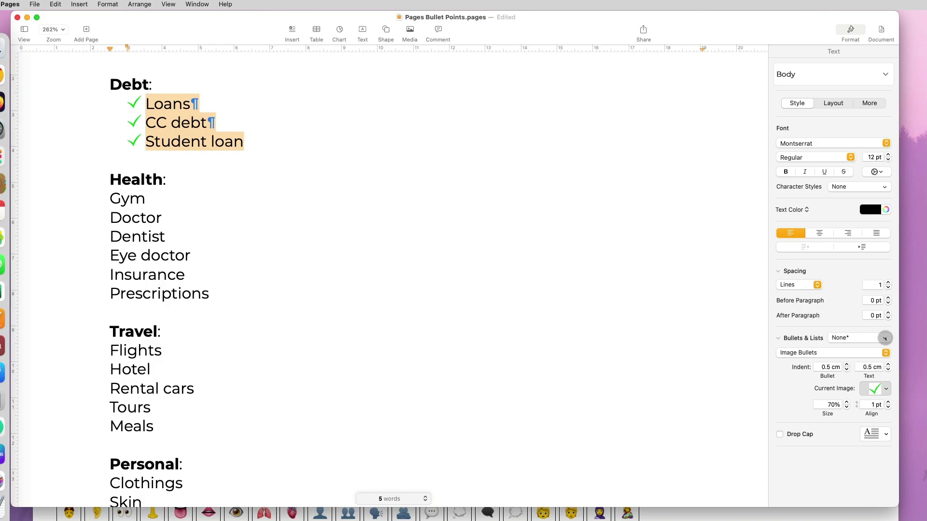
# - Add a list style from the Debt checkmark bullets and name it 'Green Check'
pyautogui.click(885, 338)
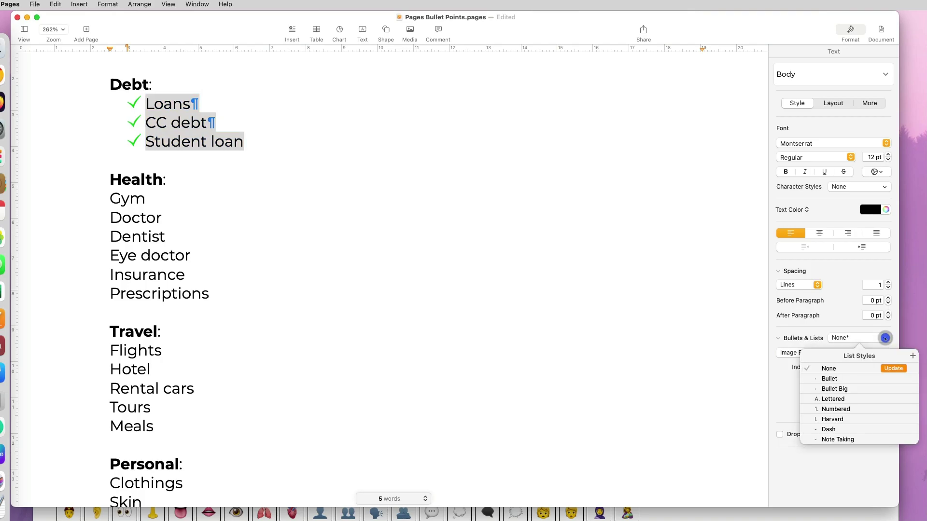
pyautogui.click(909, 307)
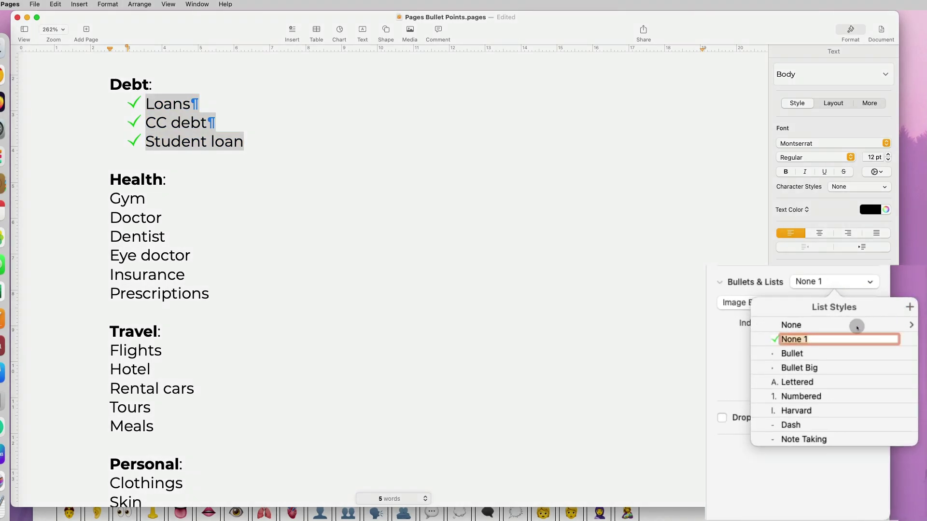
pyautogui.write('Gree')
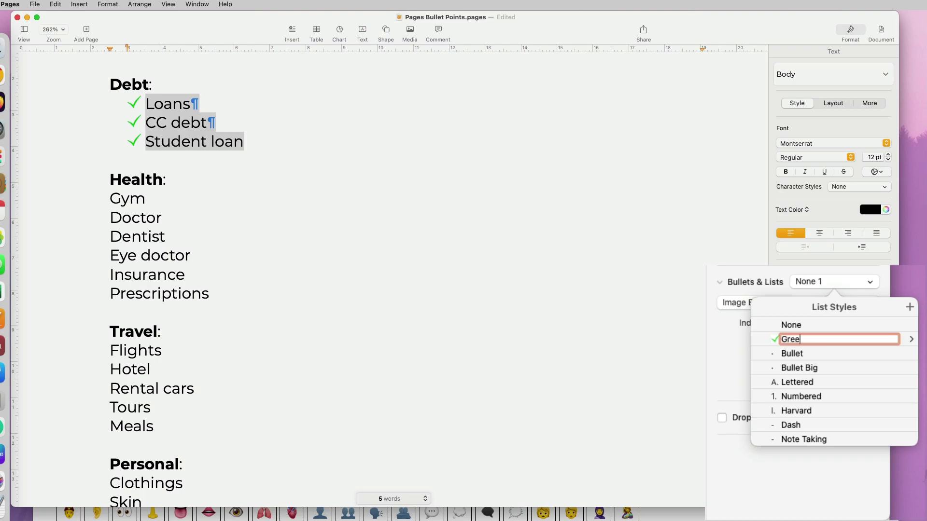
pyautogui.write('n Check')
pyautogui.press('Return')
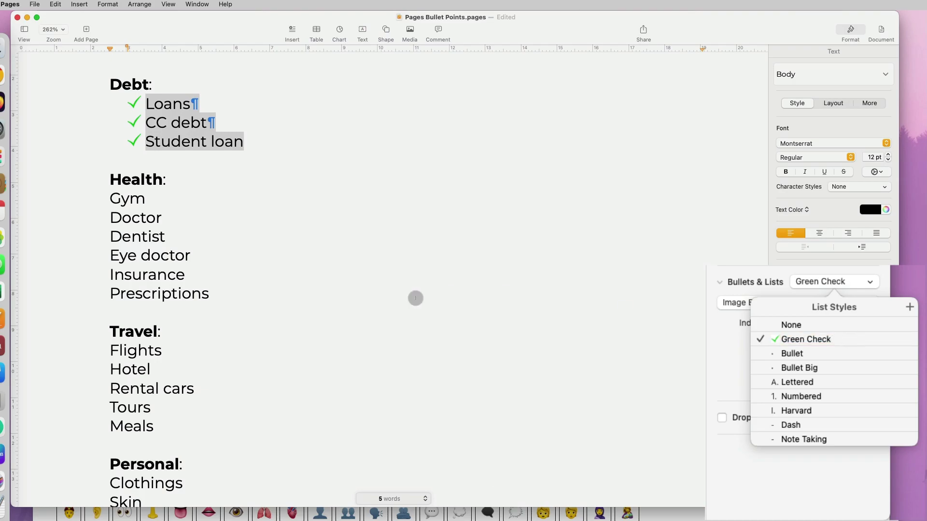
pyautogui.click(219, 189)
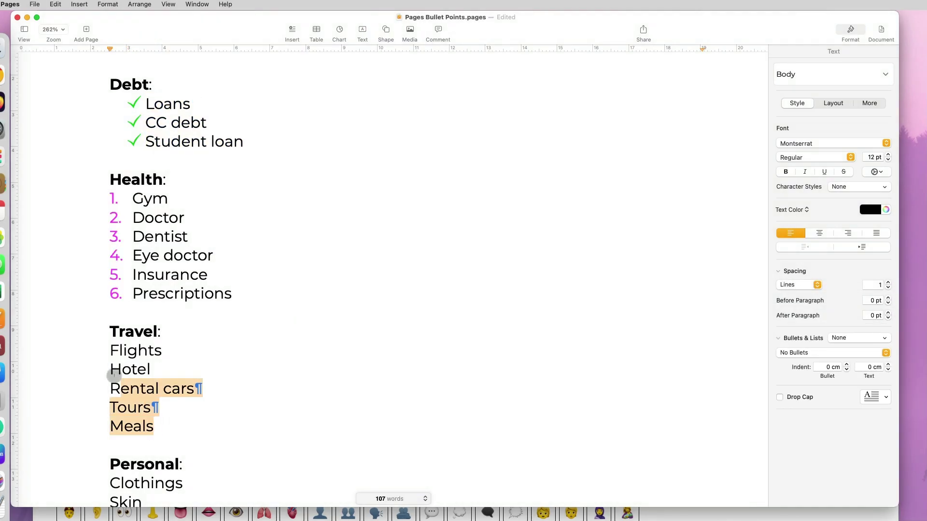
# - Give the Travel items magenta dash bullets with 0.5 cm text indent, updating the Dash style
pyautogui.moveTo(102, 389); pyautogui.dragTo(102, 351)
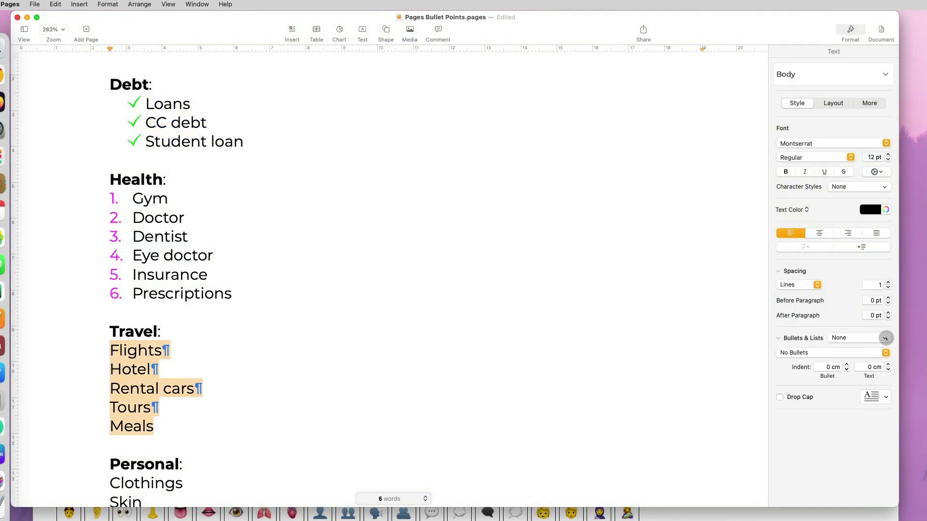
pyautogui.click(886, 338)
pyautogui.click(835, 439)
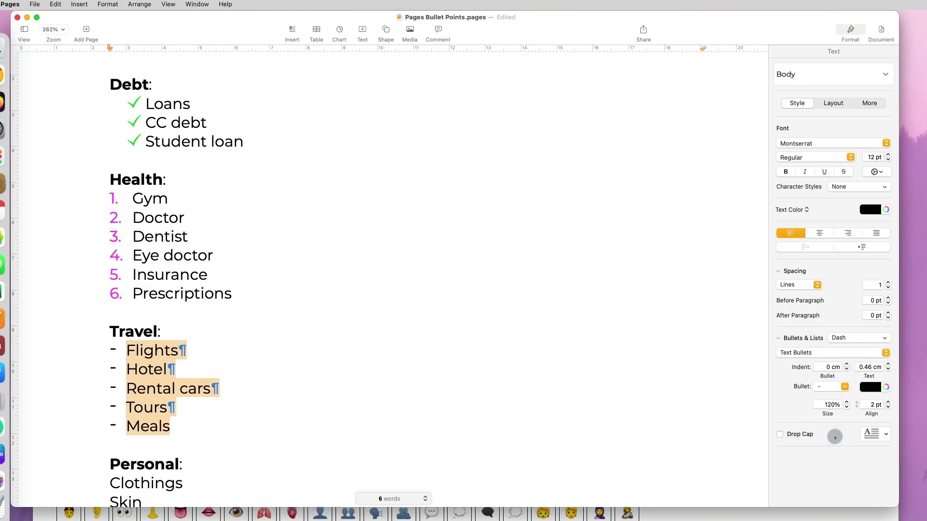
pyautogui.click(870, 388)
pyautogui.click(670, 351)
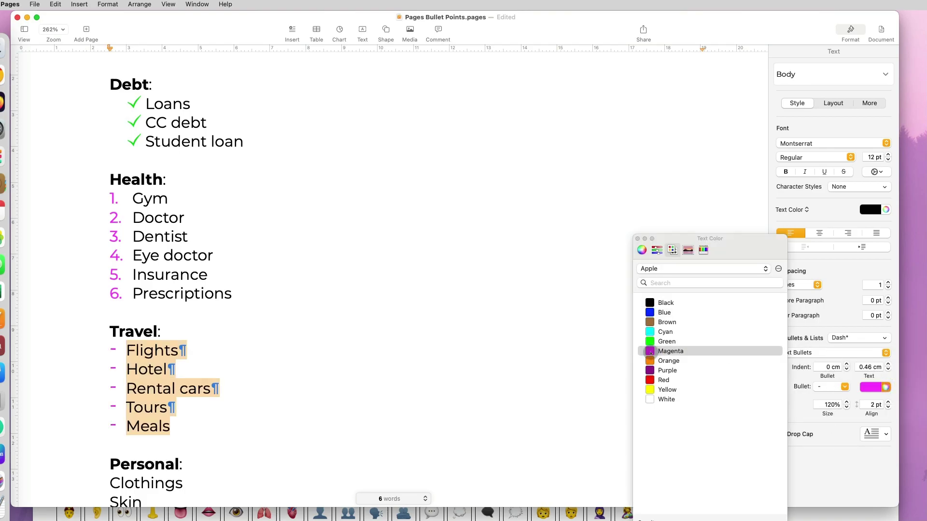
pyautogui.click(638, 239)
pyautogui.click(887, 370)
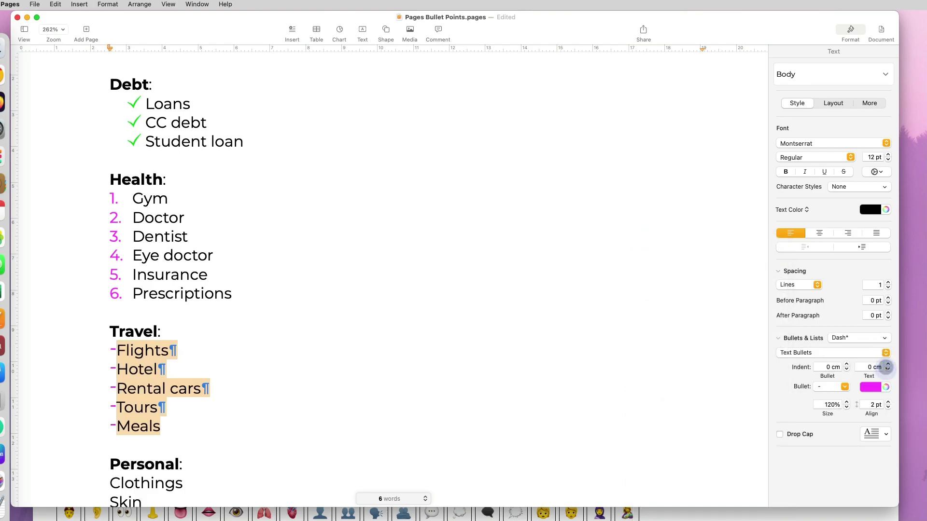
pyautogui.click(887, 365)
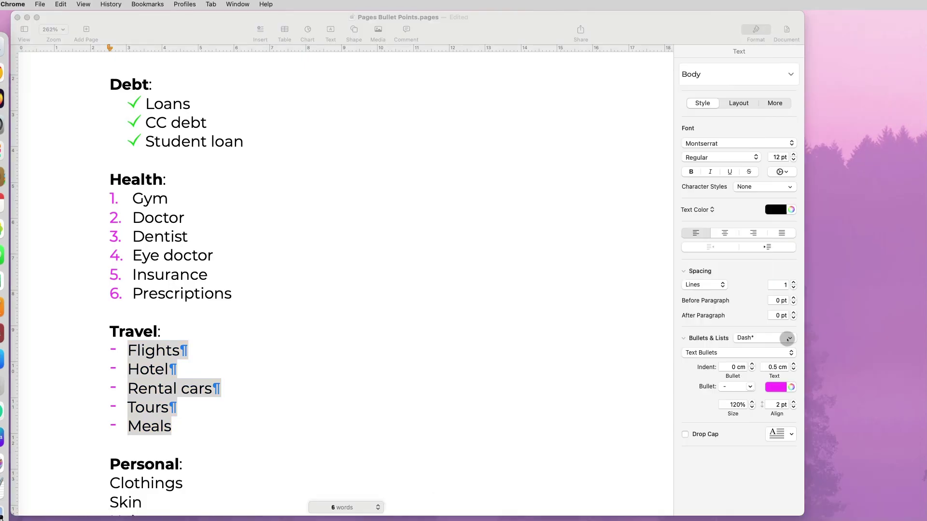
pyautogui.click(869, 338)
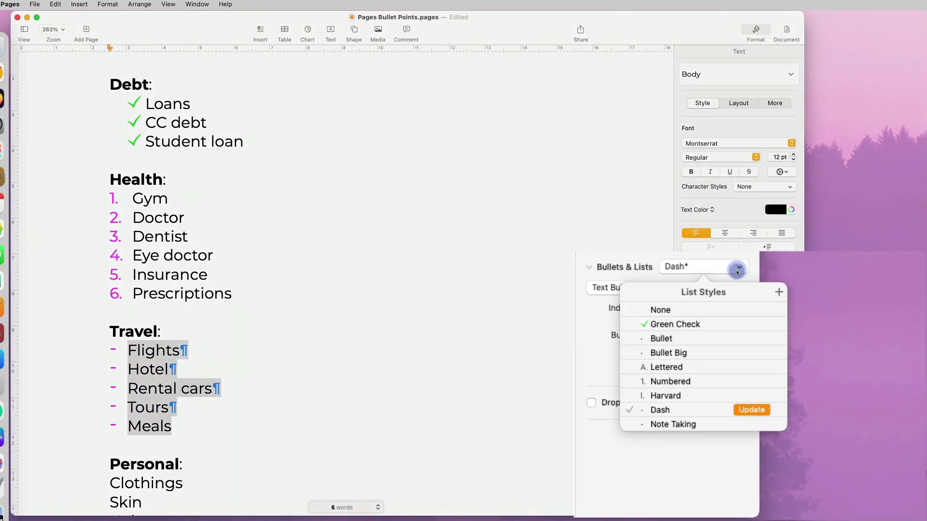
pyautogui.click(759, 411)
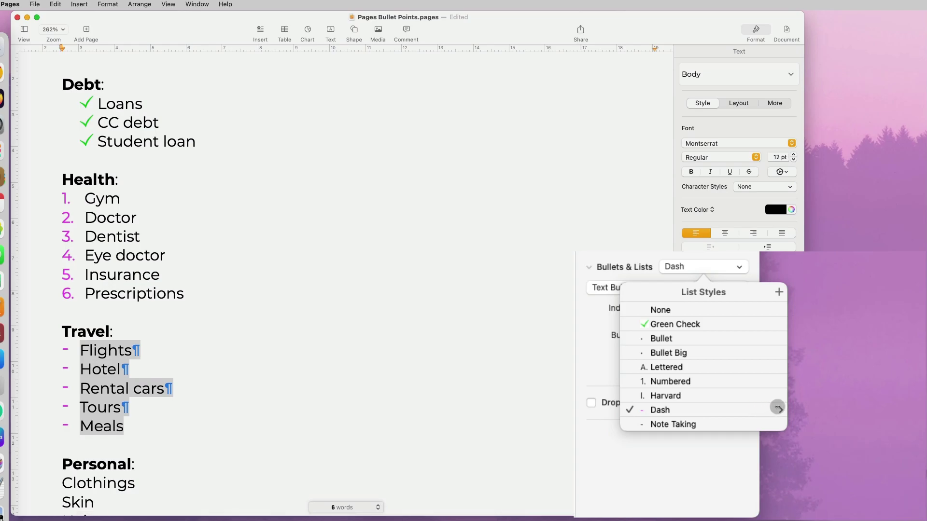
# - Delete the Dash list style and replace it with Green Check
pyautogui.click(777, 408)
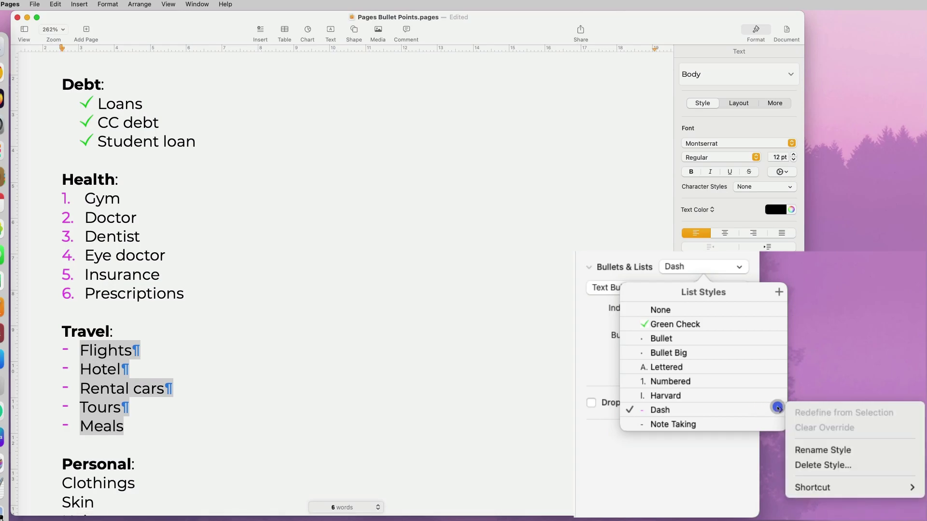
pyautogui.click(843, 450)
pyautogui.click(778, 416)
pyautogui.click(817, 464)
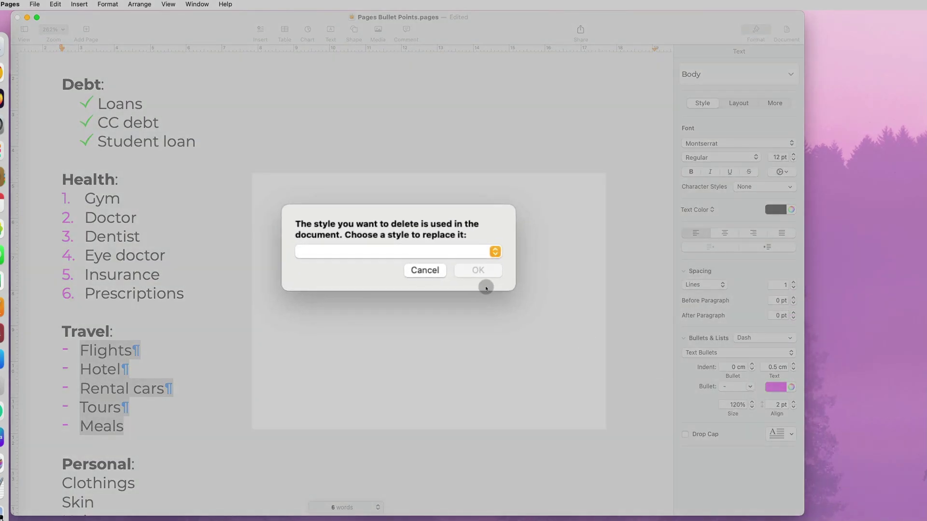
pyautogui.click(494, 252)
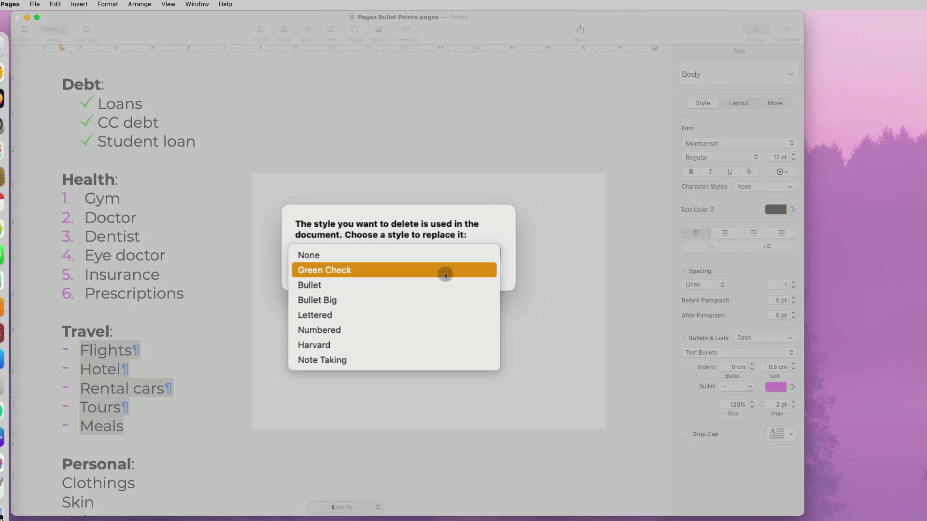
pyautogui.click(447, 271)
pyautogui.click(477, 272)
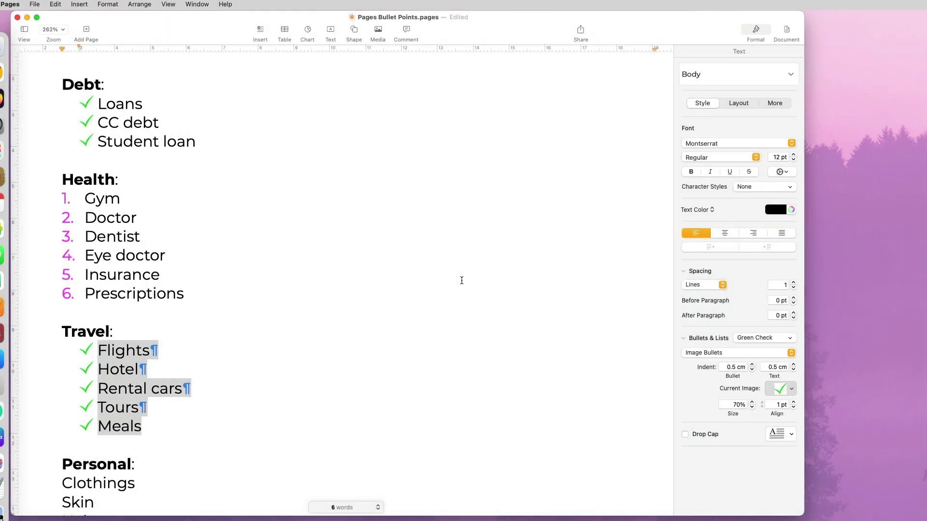
# - Give the four Housing items asterisk text bullets
pyautogui.click(440, 389)
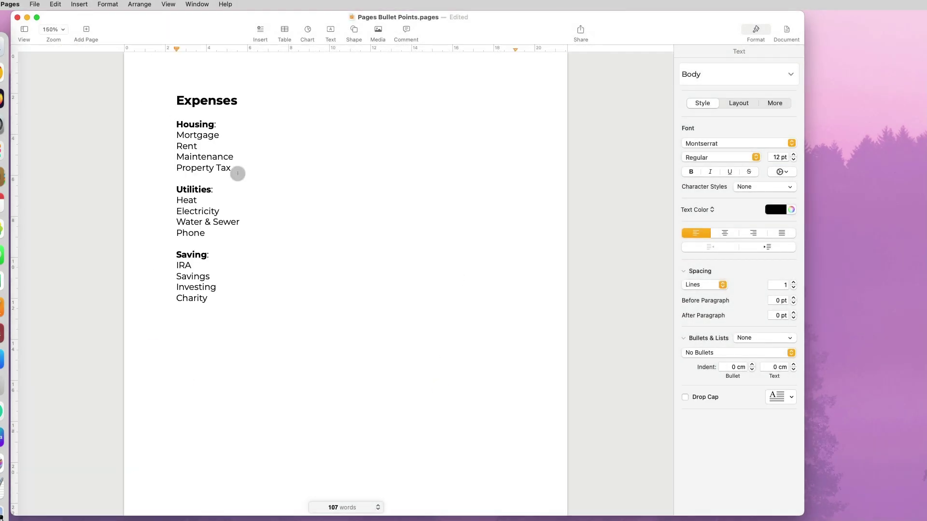
pyautogui.moveTo(238, 173); pyautogui.dragTo(168, 140)
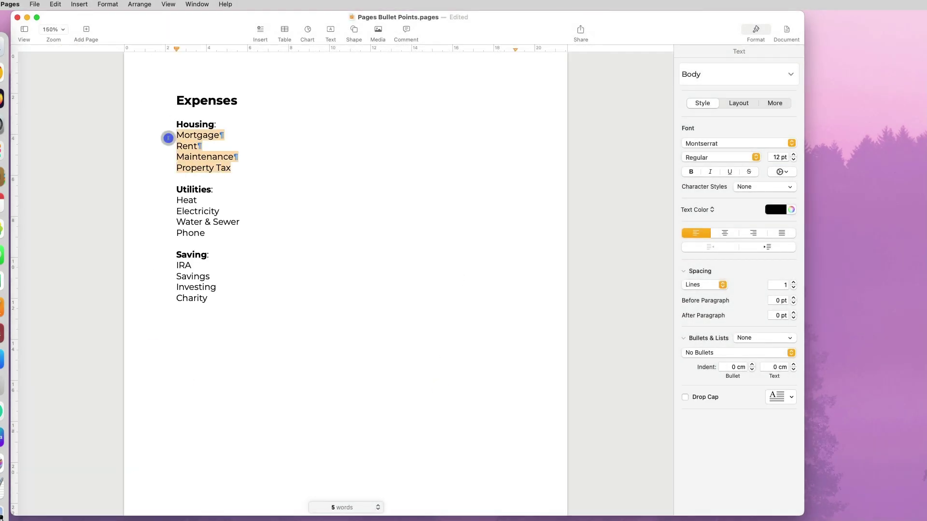
pyautogui.click(724, 350)
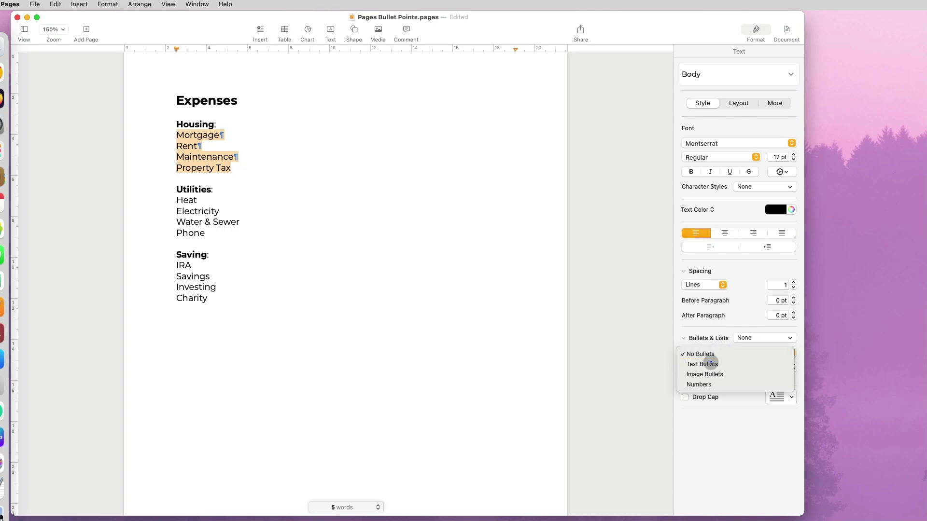
pyautogui.click(710, 362)
pyautogui.click(750, 387)
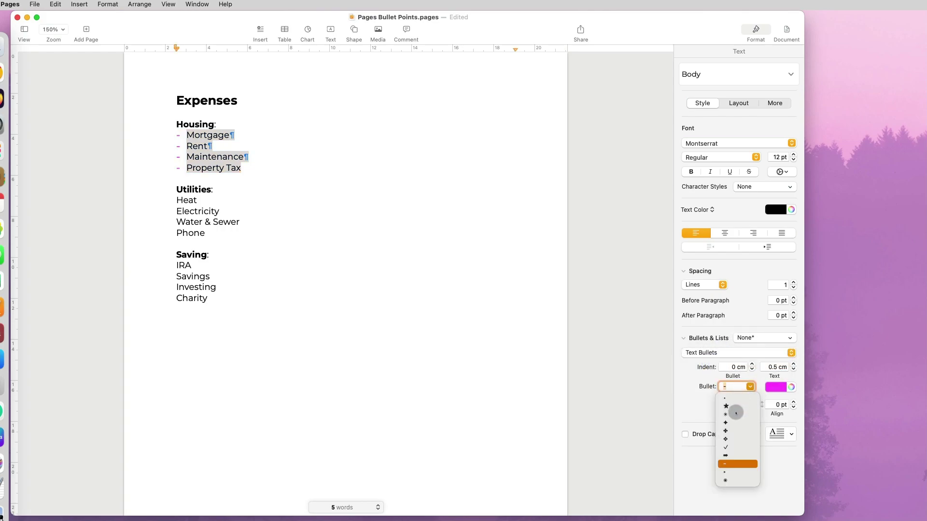
pyautogui.click(735, 414)
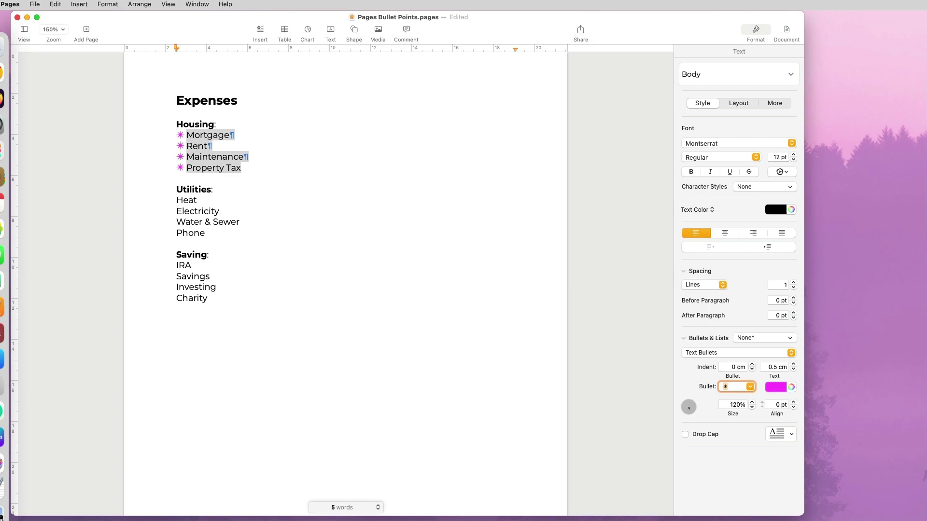
# - Copy the Housing bullet style onto the Utilities and Saving lists, then select all three with paragraph marks shown
pyautogui.moveTo(250, 169); pyautogui.dragTo(188, 135)
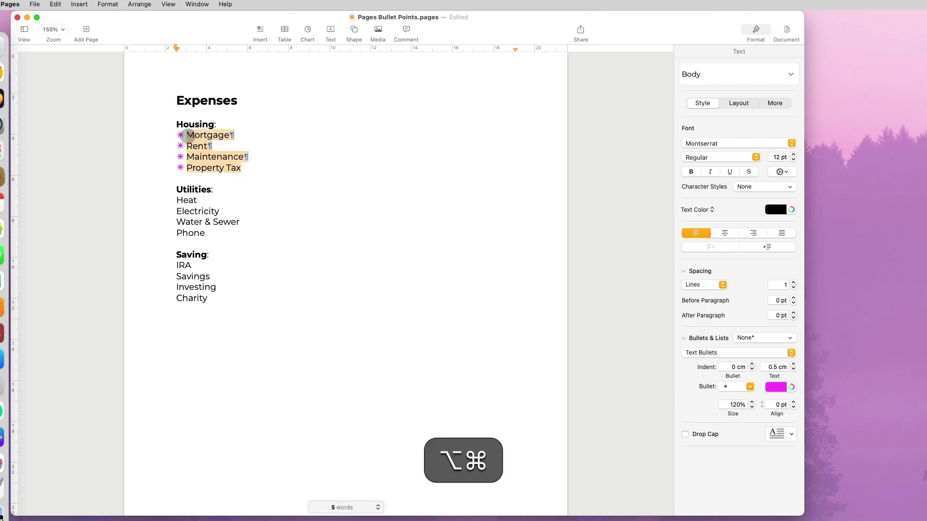
pyautogui.press('alt+super+c')
pyautogui.moveTo(215, 233); pyautogui.dragTo(180, 200)
pyautogui.press('alt+super+v')
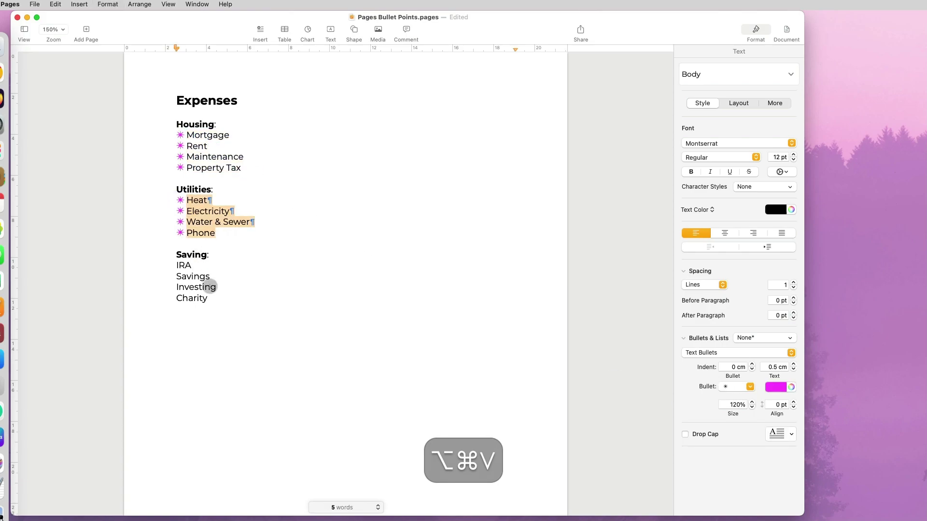
pyautogui.moveTo(208, 297); pyautogui.dragTo(174, 265)
pyautogui.press('alt+super+v')
pyautogui.click(228, 297)
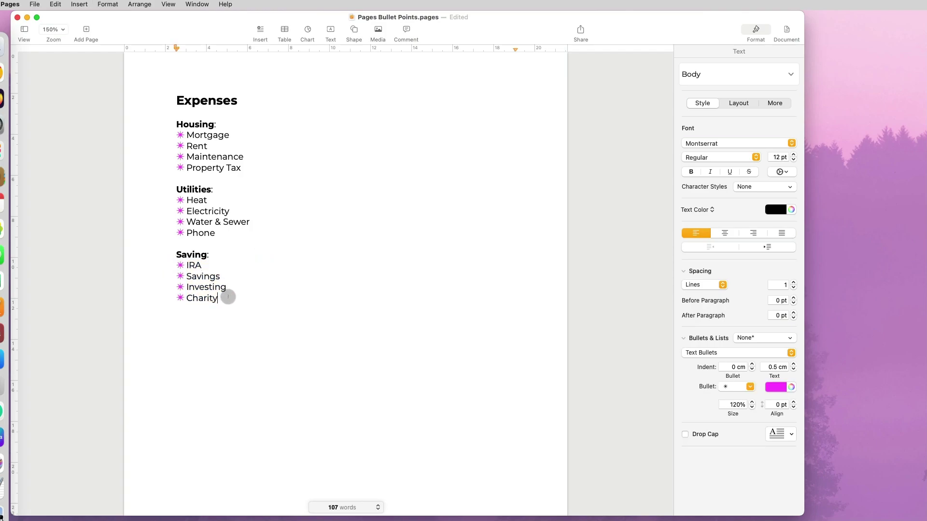
pyautogui.moveTo(228, 297); pyautogui.dragTo(165, 119)
pyautogui.press('shift+super+i')
# - Set the first Housing/Utilities/Saving list set and both copies below to three columns
pyautogui.click(733, 104)
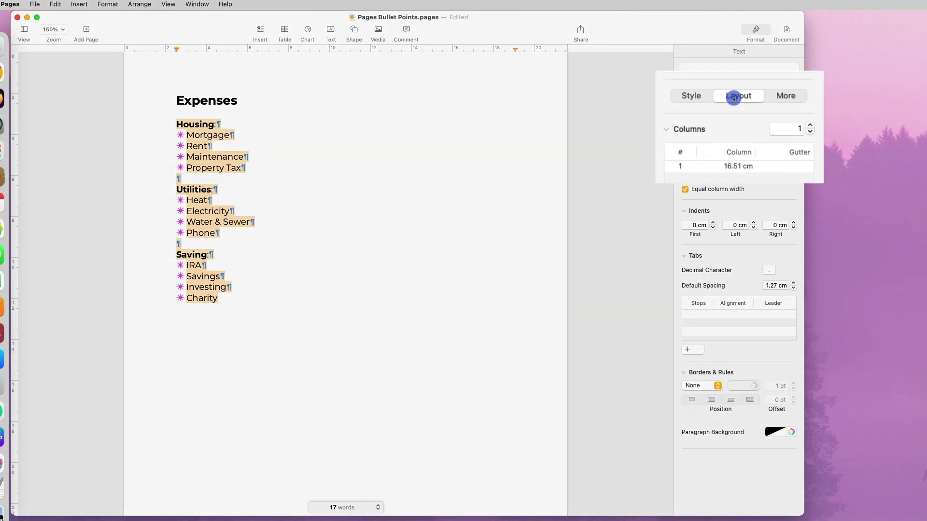
pyautogui.click(816, 125)
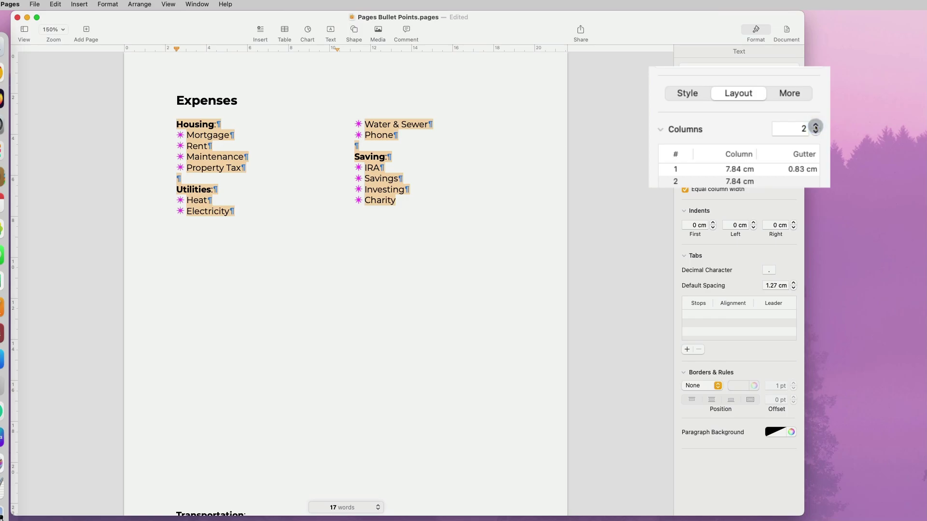
pyautogui.click(816, 124)
pyautogui.click(424, 221)
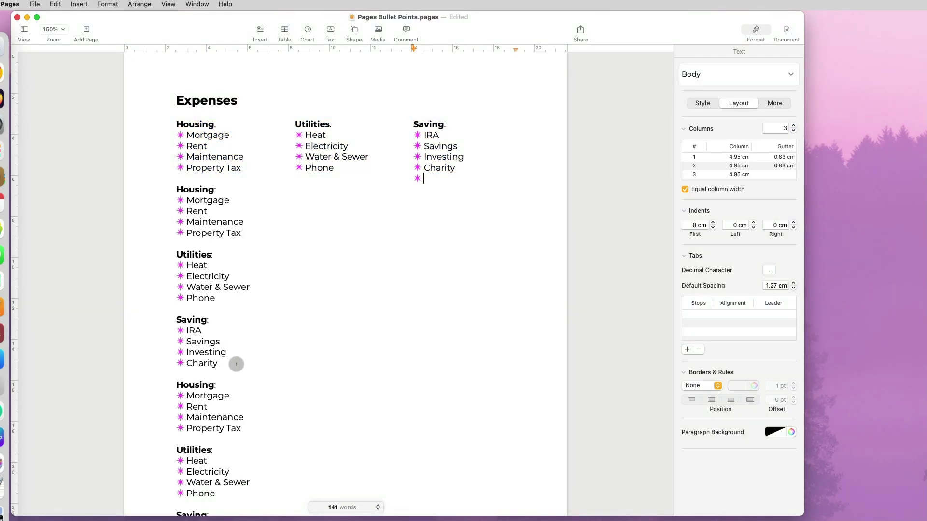
pyautogui.moveTo(234, 363); pyautogui.dragTo(177, 187)
pyautogui.click(793, 126)
pyautogui.moveTo(218, 439); pyautogui.dragTo(172, 266)
pyautogui.click(793, 126)
pyautogui.click(516, 285)
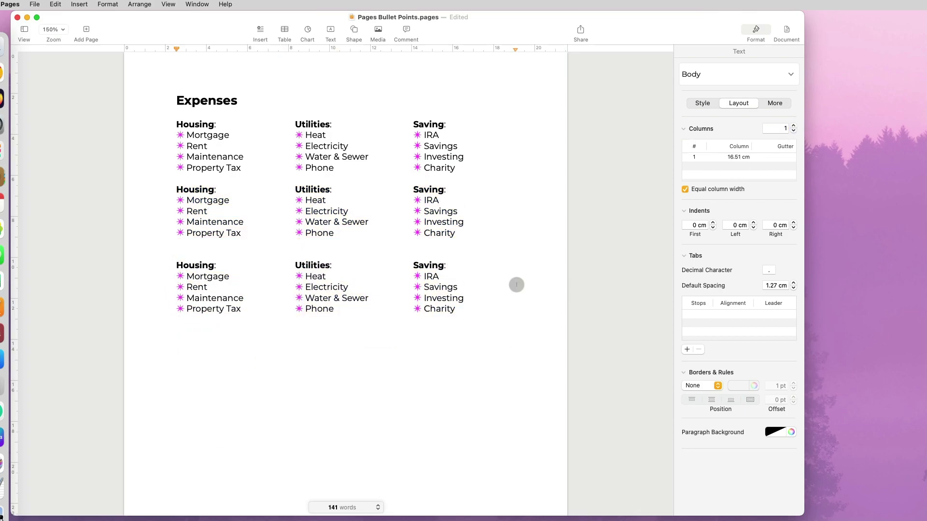
pyautogui.scroll(-10, 461, 258)
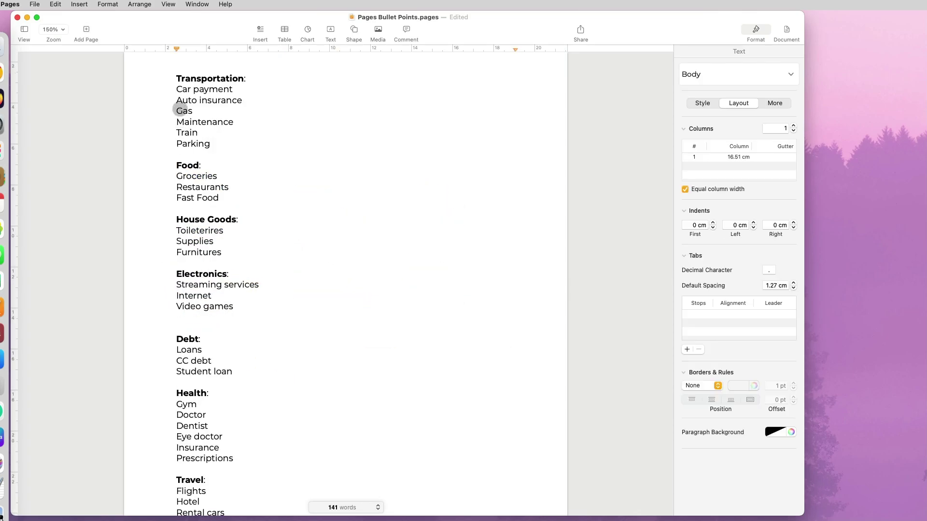
# - Insert a plain table above Transportation and extend it to seven rows
pyautogui.scroll(5, 179, 96)
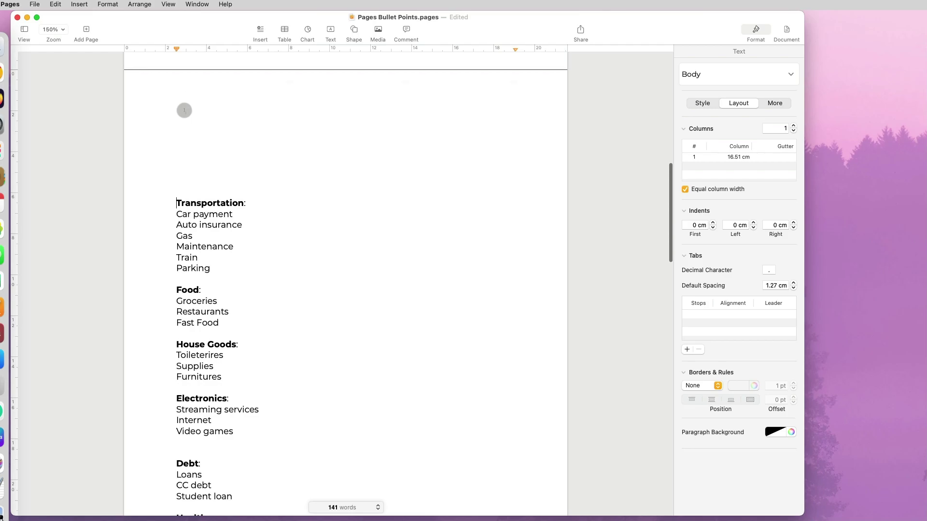
pyautogui.click(184, 122)
pyautogui.click(285, 30)
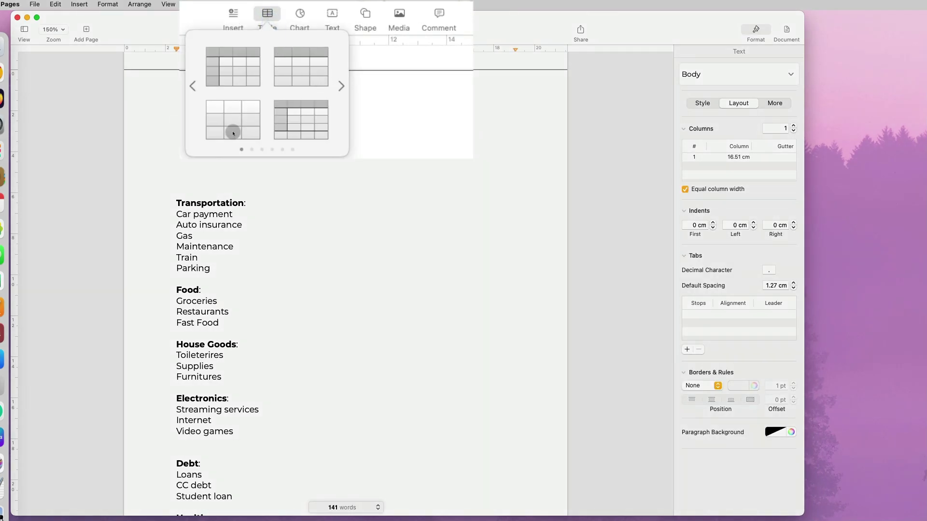
pyautogui.click(261, 114)
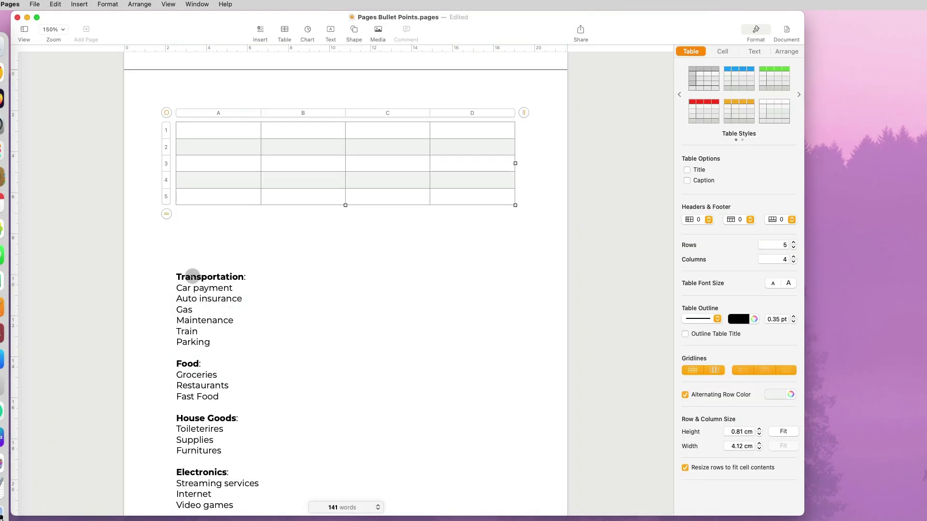
pyautogui.click(187, 276)
pyautogui.moveTo(177, 274); pyautogui.dragTo(244, 340)
pyautogui.scroll(2, 222, 164)
pyautogui.click(215, 183)
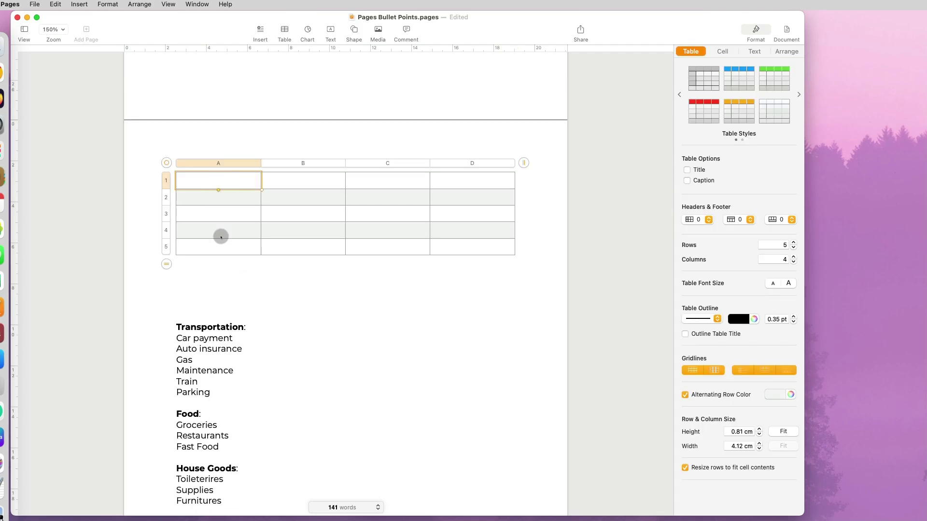
pyautogui.click(172, 246)
pyautogui.click(208, 273)
pyautogui.click(172, 246)
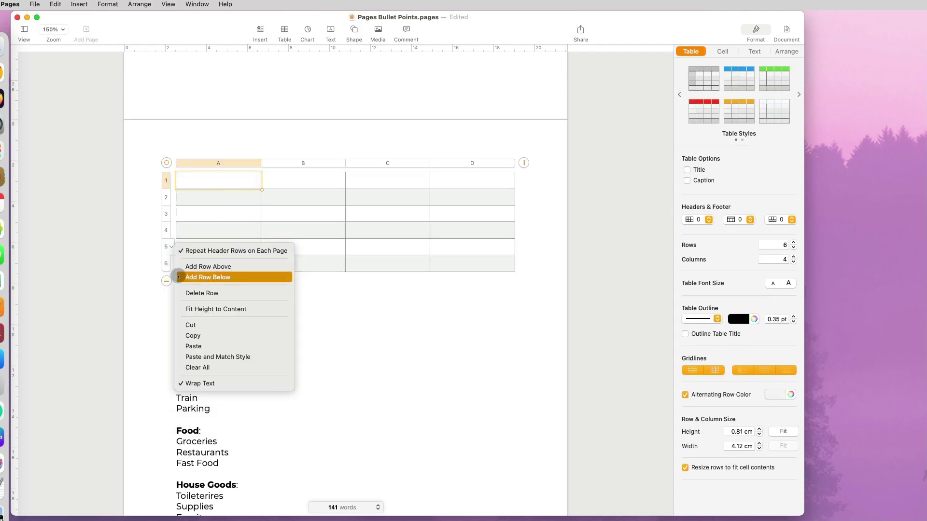
pyautogui.click(207, 272)
# - Paste the Transportation list through Parking into the table's column A
pyautogui.moveTo(225, 420); pyautogui.dragTo(170, 358)
pyautogui.press('cmd+c')
pyautogui.click(197, 180)
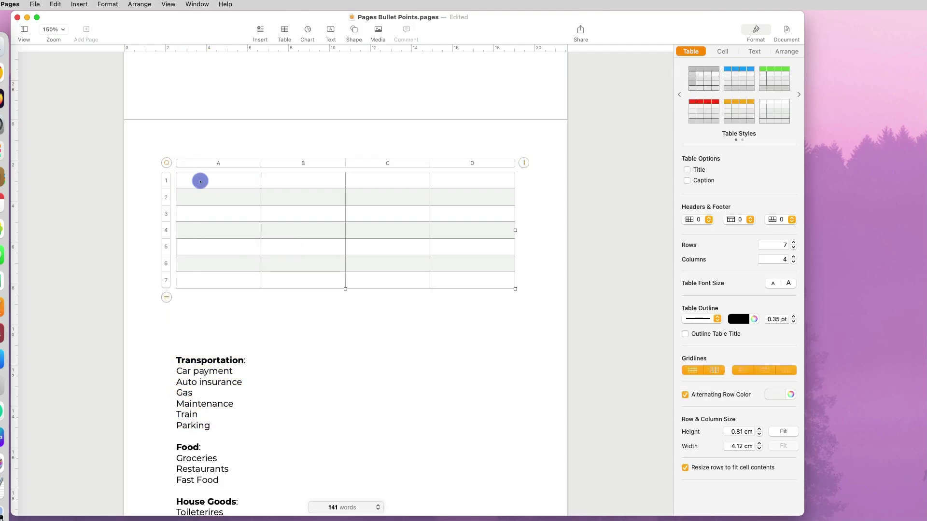
pyautogui.press('cmd+v')
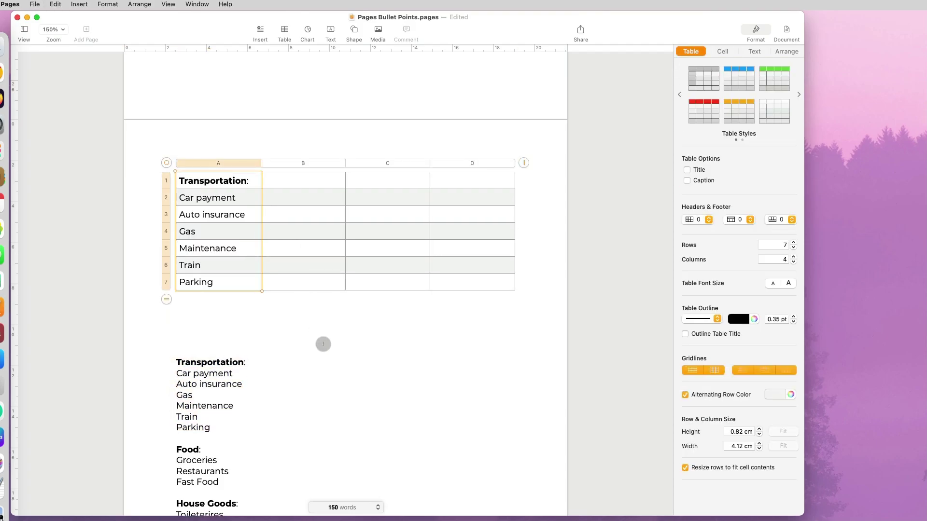
# - Try text bullets on the Car payment and Auto insurance cells, then undo them
pyautogui.doubleClick(208, 197)
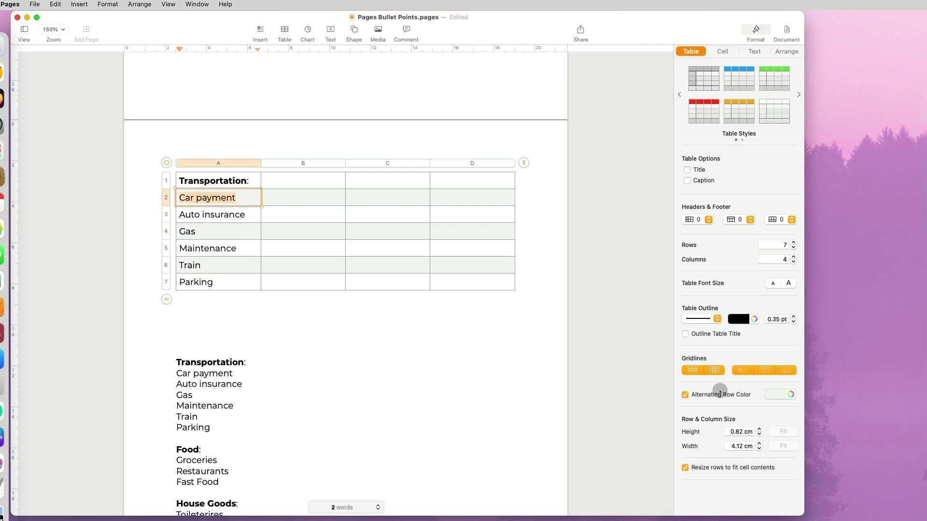
pyautogui.click(754, 51)
pyautogui.click(761, 353)
pyautogui.click(714, 376)
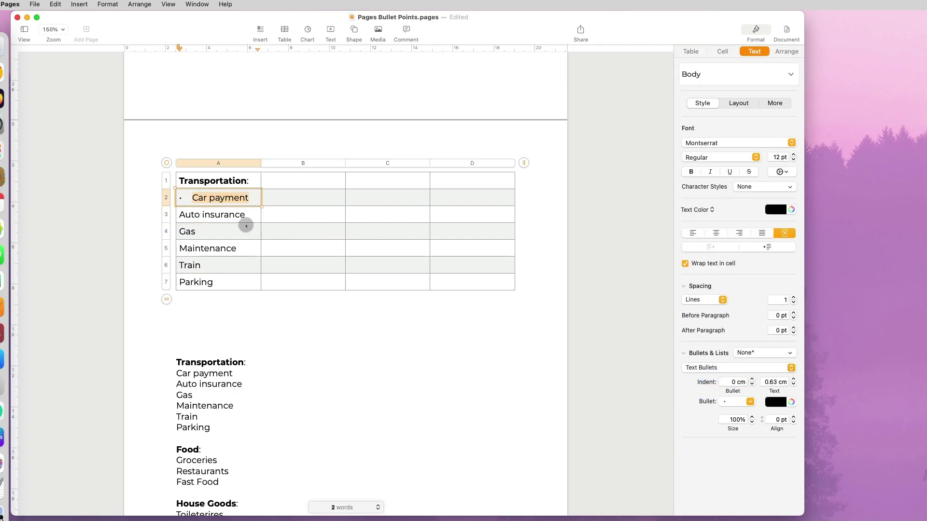
pyautogui.click(240, 214)
pyautogui.click(739, 367)
pyautogui.click(714, 378)
pyautogui.click(215, 242)
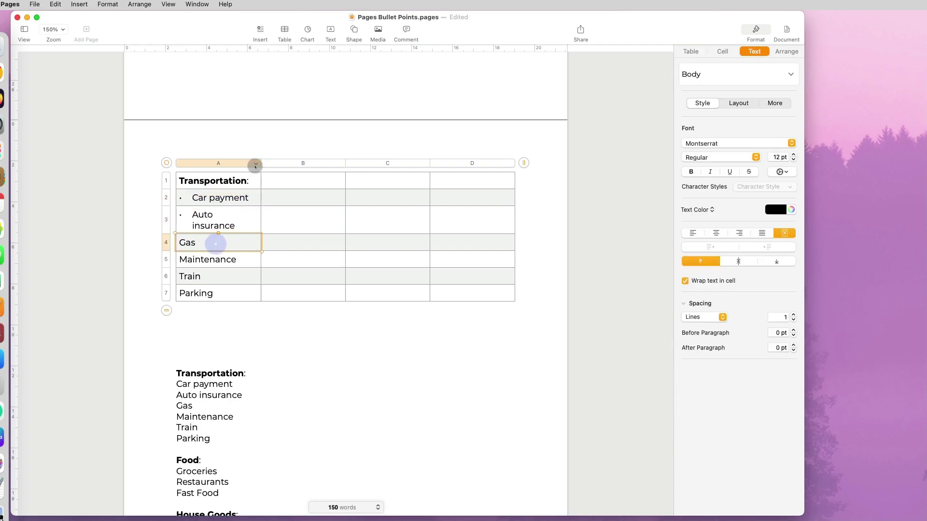
pyautogui.press('cmd+z')
pyautogui.press('cmd+z')
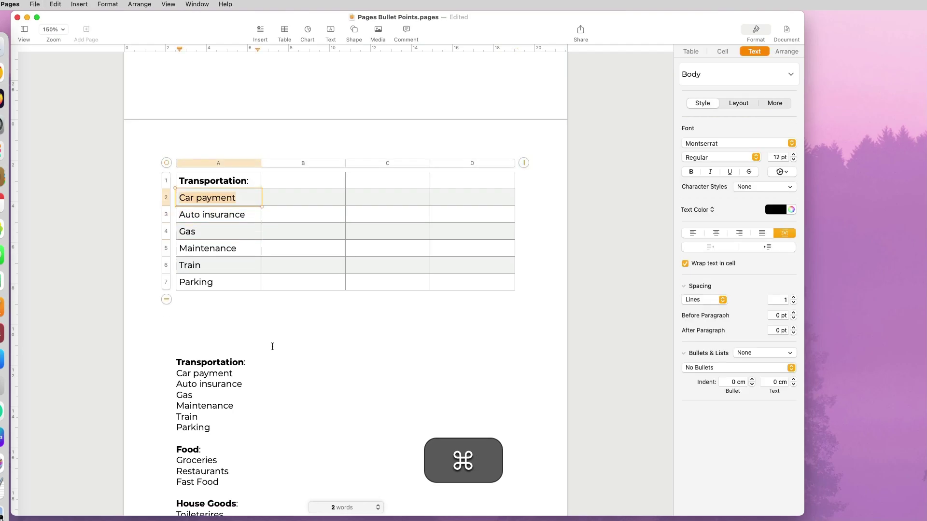
# - Select the table rows from Auto insurance down to Parking
pyautogui.click(273, 346)
pyautogui.click(182, 197)
pyautogui.click(168, 213)
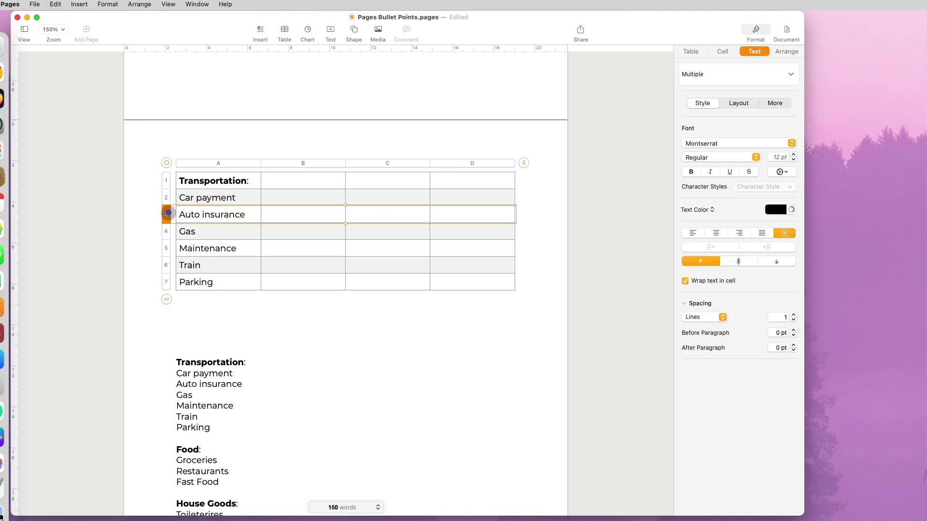
pyautogui.keyDown('shift'); pyautogui.click(166, 282); pyautogui.keyUp('shift')
# - Delete table rows 3 through 7 and clear the Car payment text from cell A2
pyautogui.rightClick(167, 281)
pyautogui.click(196, 326)
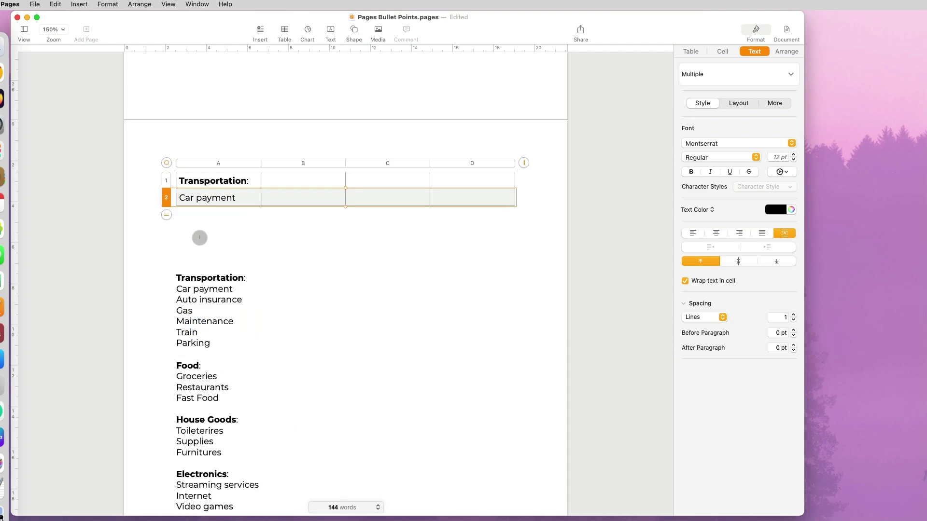
pyautogui.click(234, 197)
pyautogui.tripleClick(236, 196)
pyautogui.press('BackSpace')
# - Copy the six Transportation items into cell A2 as a bulleted list at 11 pt
pyautogui.click(220, 351)
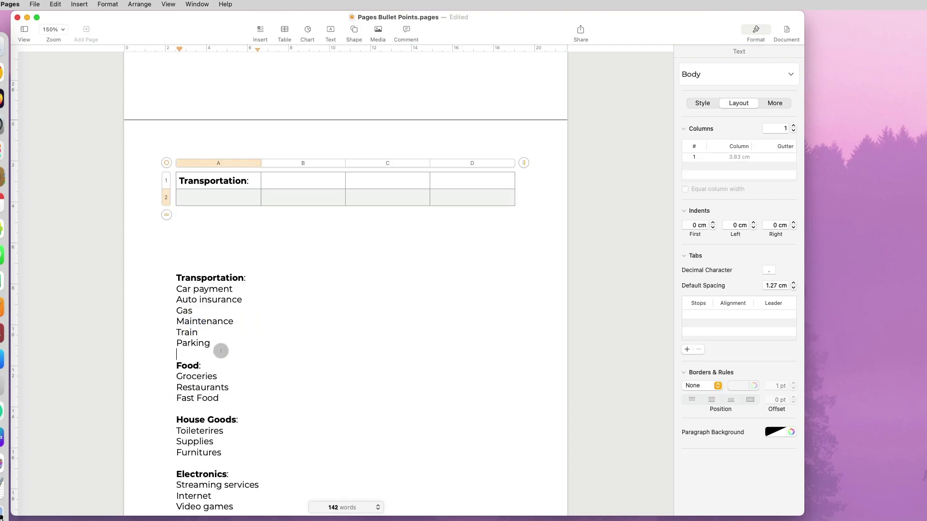
pyautogui.moveTo(221, 351); pyautogui.dragTo(177, 290)
pyautogui.press('super+c')
pyautogui.click(214, 196)
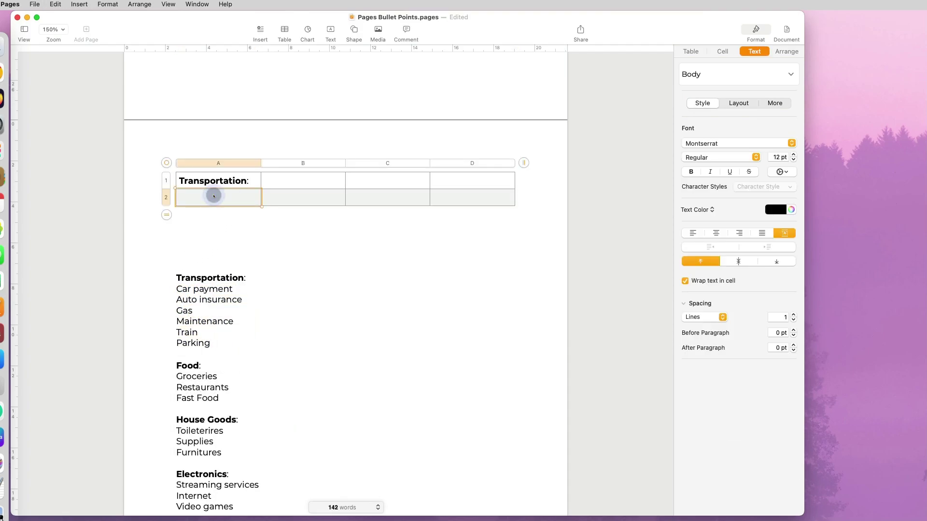
pyautogui.press('super+v')
pyautogui.moveTo(201, 250); pyautogui.dragTo(182, 196)
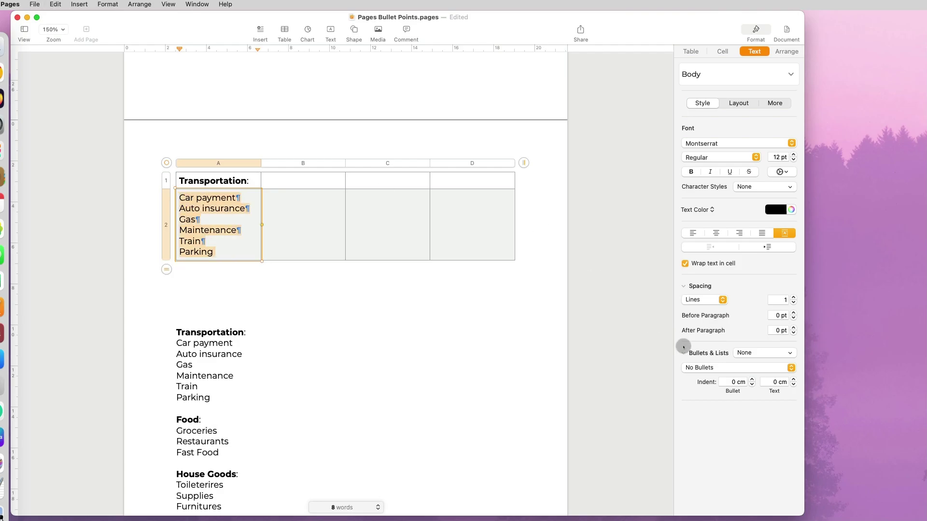
pyautogui.click(713, 368)
pyautogui.click(714, 377)
pyautogui.click(794, 159)
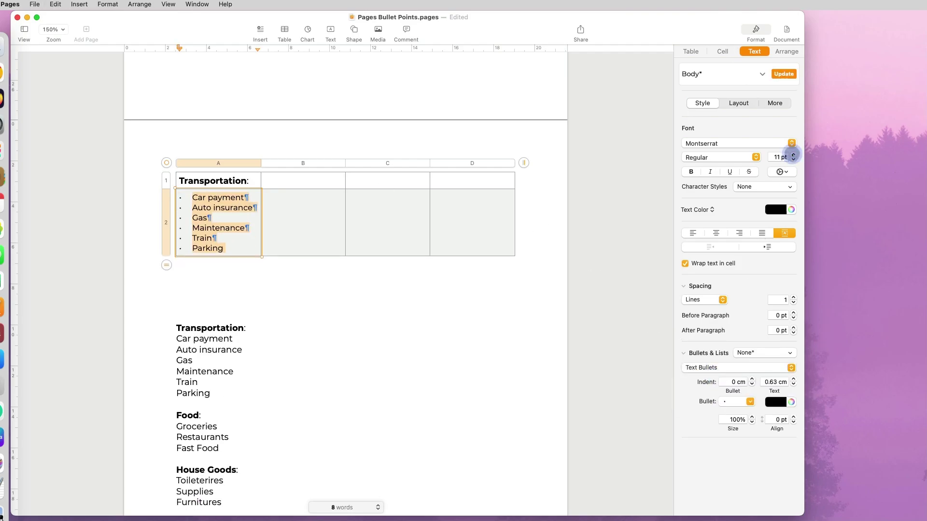
# - Remove the Transportation block from the body, then place the Food heading in B1 and the Food items in B2
pyautogui.moveTo(176, 328); pyautogui.dragTo(177, 361)
pyautogui.press('BackSpace')
pyautogui.doubleClick(188, 349)
pyautogui.press('super+c')
pyautogui.click(280, 180)
pyautogui.press('super+v')
pyautogui.press('super+c')
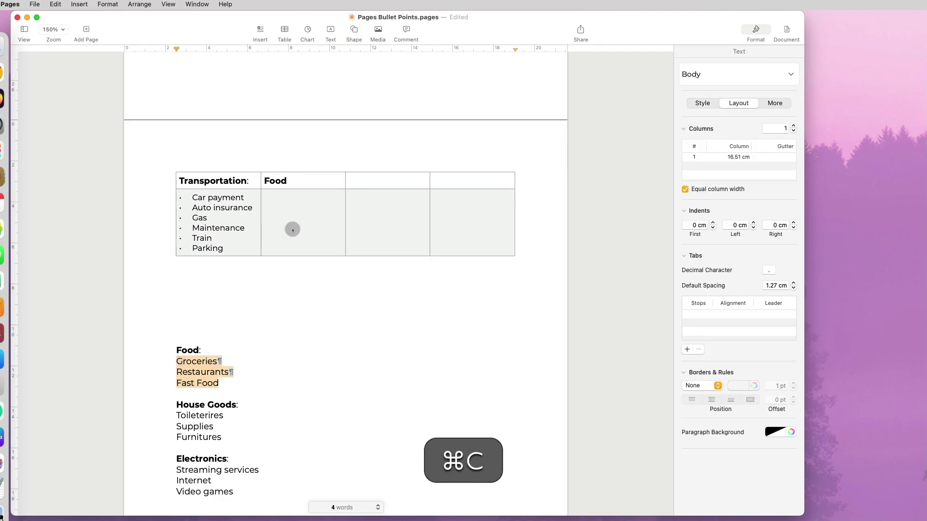
pyautogui.click(292, 230)
pyautogui.press('super+v')
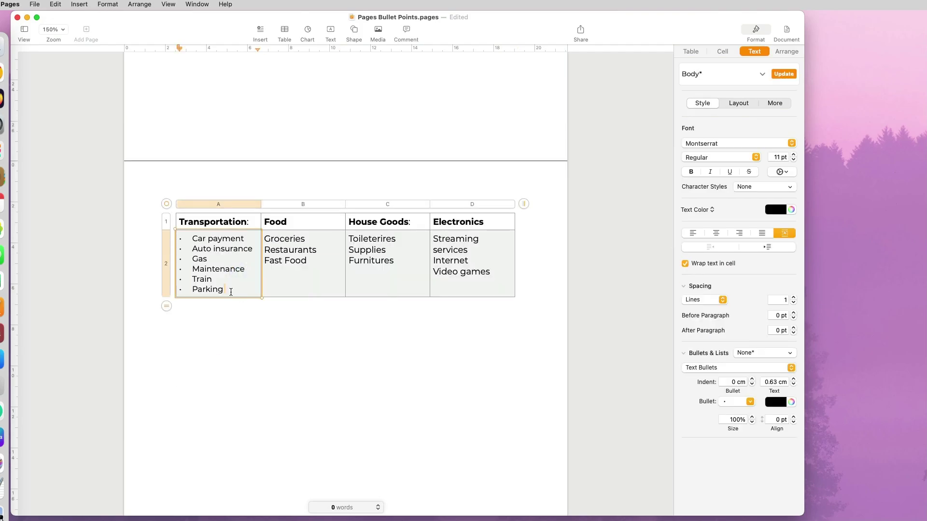
# - Give the A2 list magenta star bullets at 70% size with a 0.5 cm text indent
pyautogui.moveTo(227, 290); pyautogui.dragTo(192, 238)
pyautogui.click(750, 401)
pyautogui.click(760, 408)
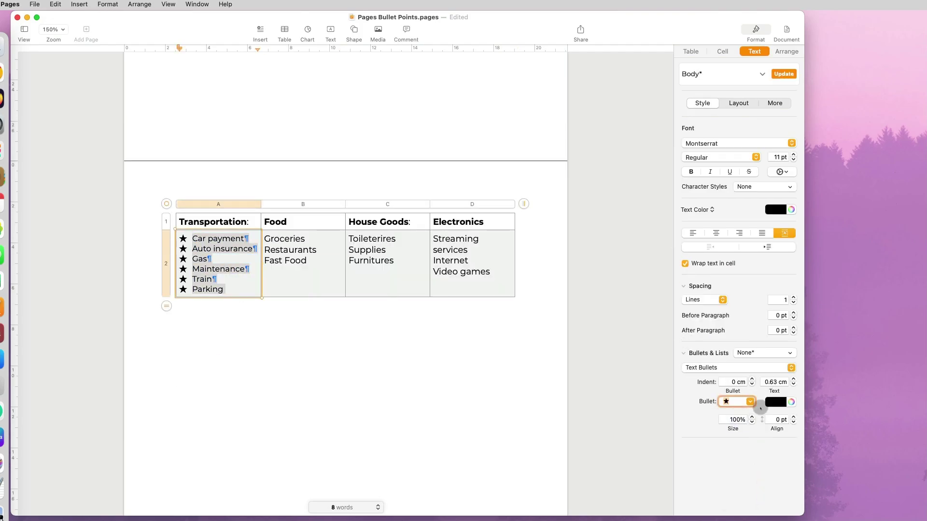
pyautogui.click(772, 403)
pyautogui.click(683, 352)
pyautogui.click(733, 420)
pyautogui.write('70')
pyautogui.click(794, 384)
# - Copy the star bullet style from A2 and paste it onto the lists in B2, C2 and D2
pyautogui.press('alt+super+c')
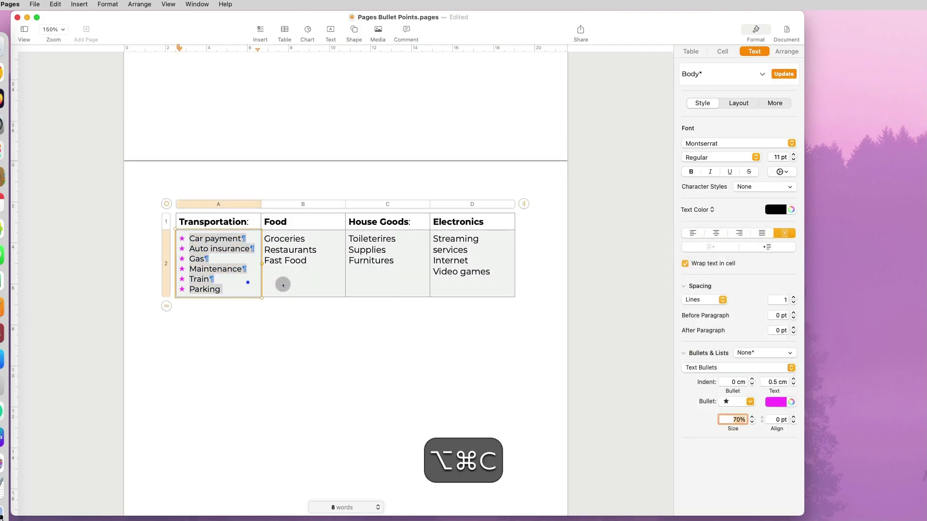
pyautogui.click(282, 284)
pyautogui.press('super+a')
pyautogui.press('alt+super+v')
pyautogui.click(370, 261)
pyautogui.press('super+a')
pyautogui.press('alt+super+v')
pyautogui.click(466, 273)
pyautogui.press('super+a')
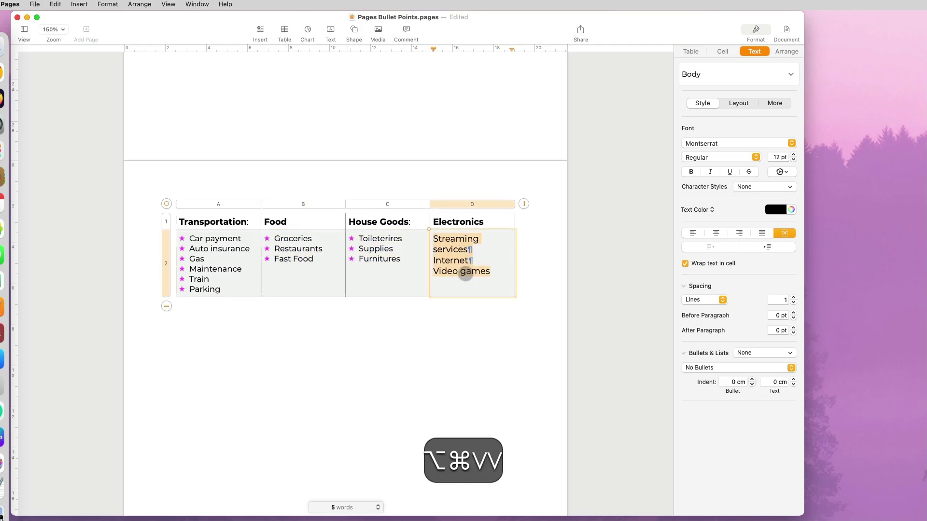
pyautogui.press('alt+super+v')
pyautogui.click(419, 326)
# - Centre the four category headings in the table's first row
pyautogui.click(185, 221)
pyautogui.click(167, 220)
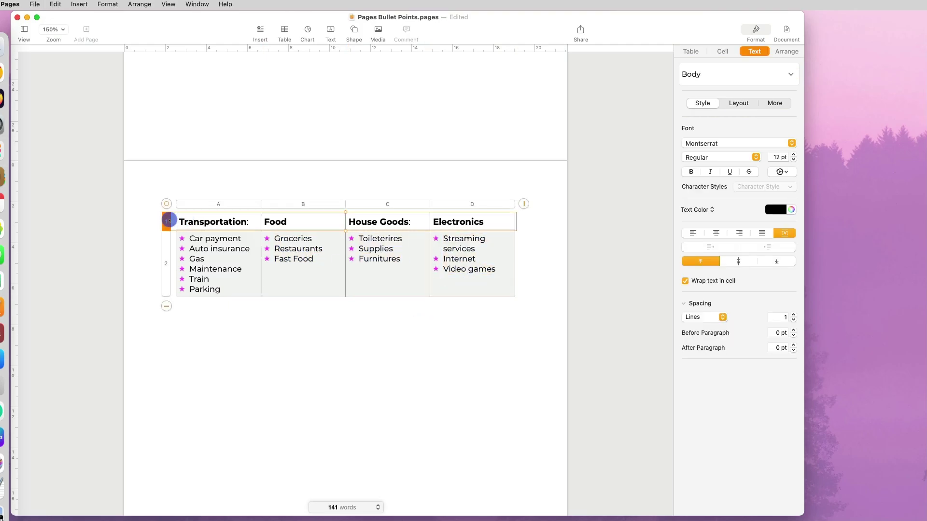
pyautogui.click(716, 233)
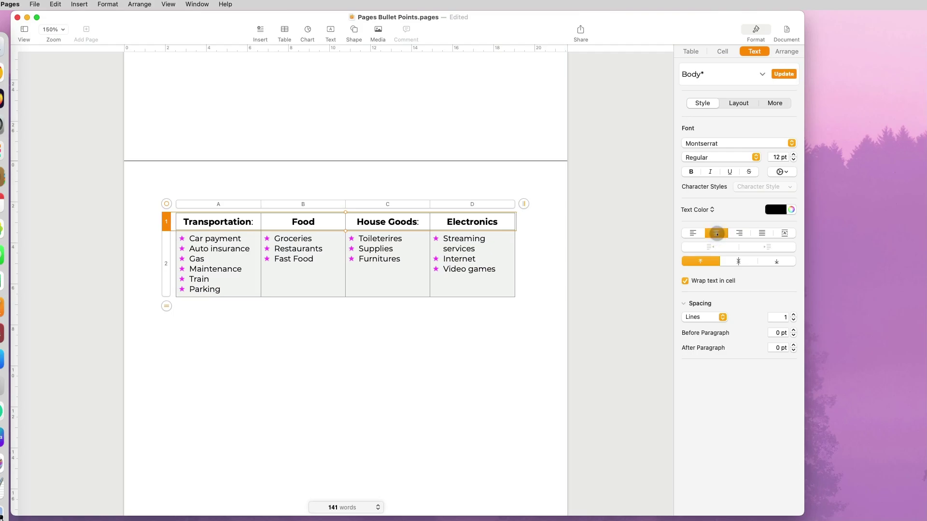
pyautogui.click(409, 321)
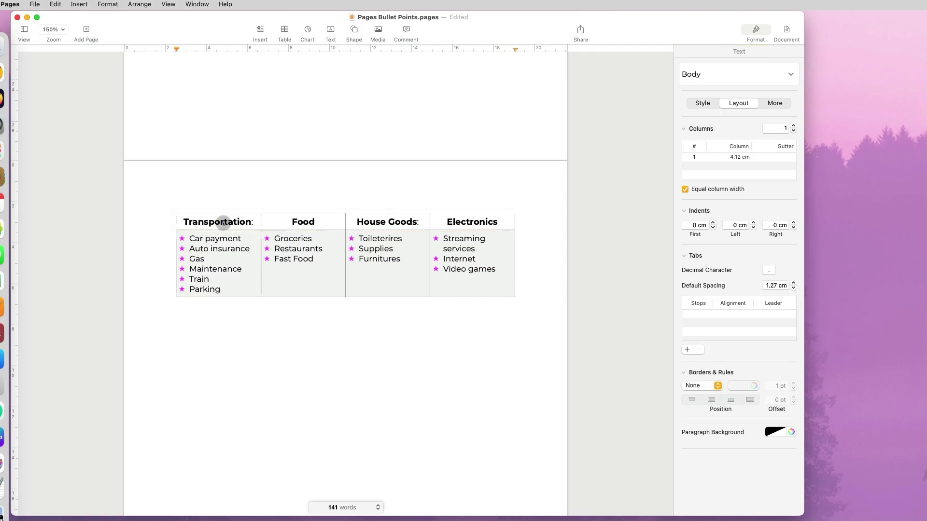
# - Set the table outline to None, turn off alternating row colour, and remove horizontal and vertical gridlines
pyautogui.click(223, 222)
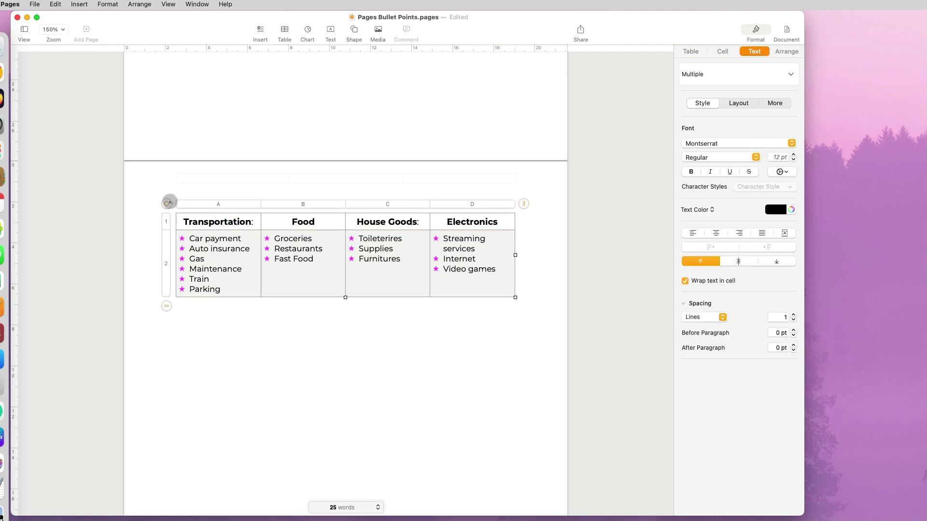
pyautogui.click(701, 52)
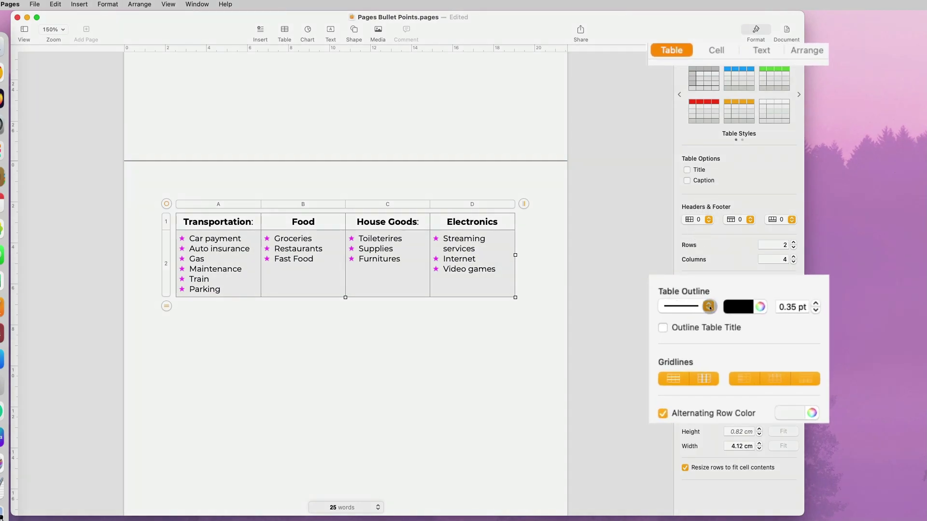
pyautogui.click(709, 307)
pyautogui.click(695, 379)
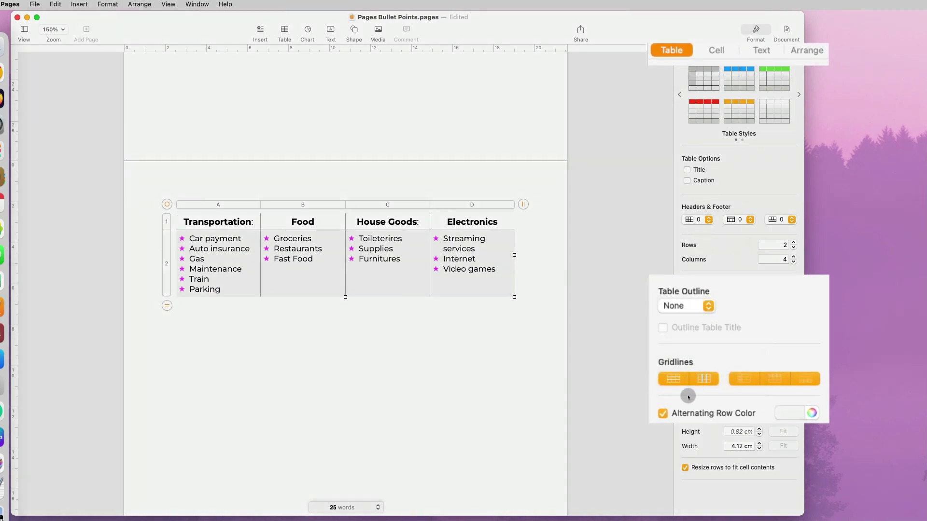
pyautogui.click(662, 414)
pyautogui.click(676, 379)
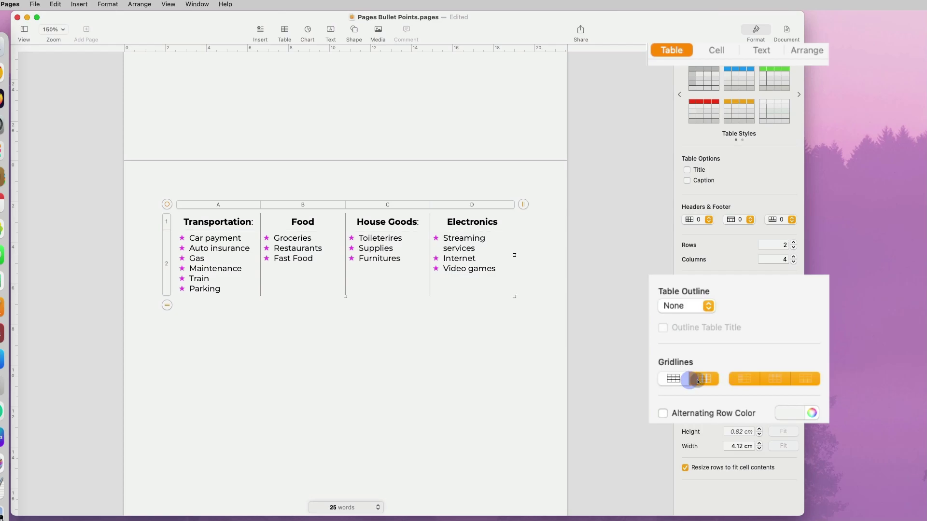
pyautogui.click(700, 380)
pyautogui.scroll(3, 449, 382)
pyautogui.click(449, 382)
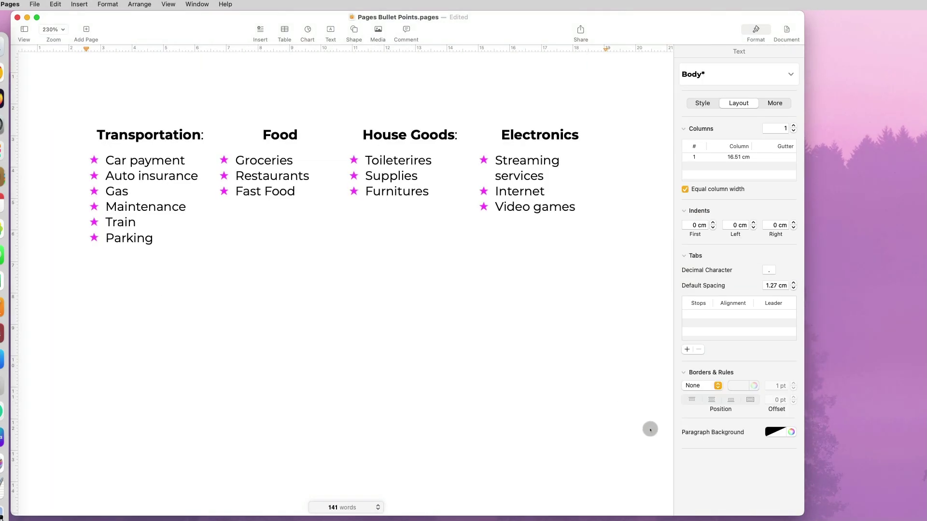
pyautogui.press('super+Tab')
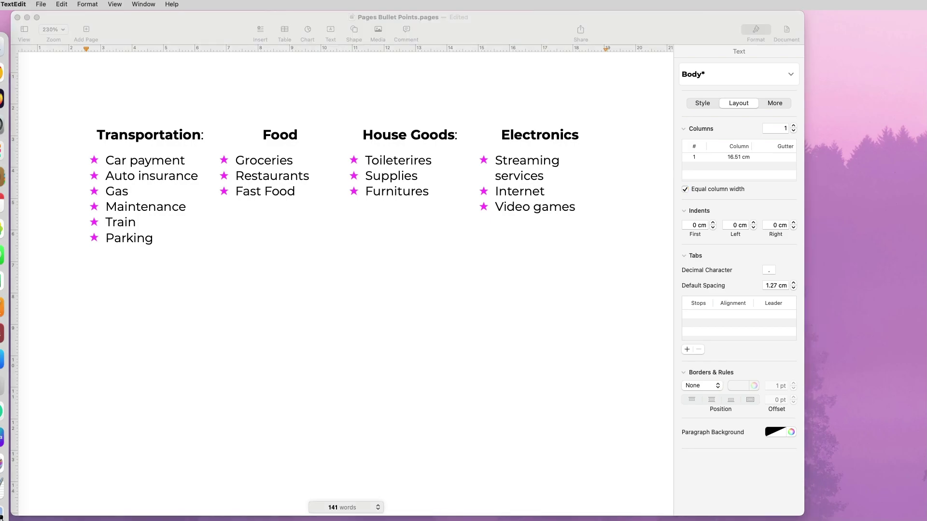